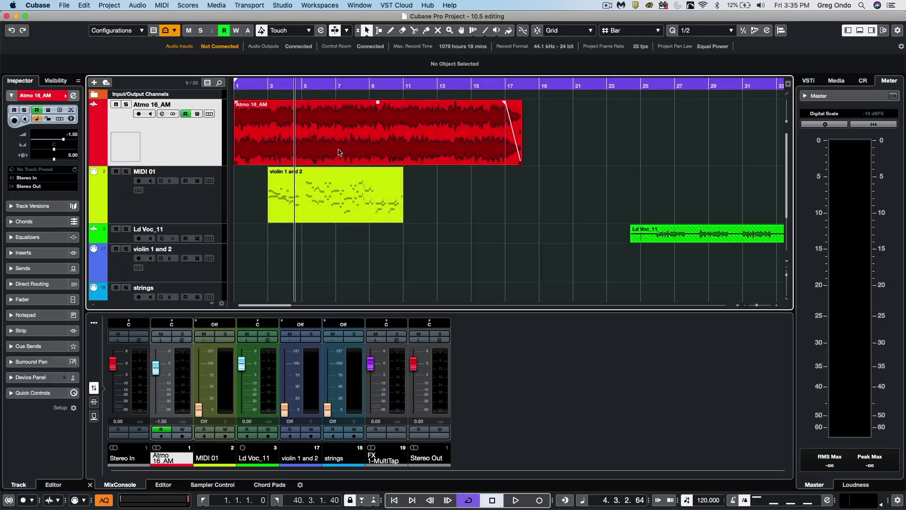
Move the violin 1 and 2 MIDI part later so it starts at bar 5
{"action": "left_click_drag", "start_coordinate": [310, 190], "coordinate": [342, 191]}
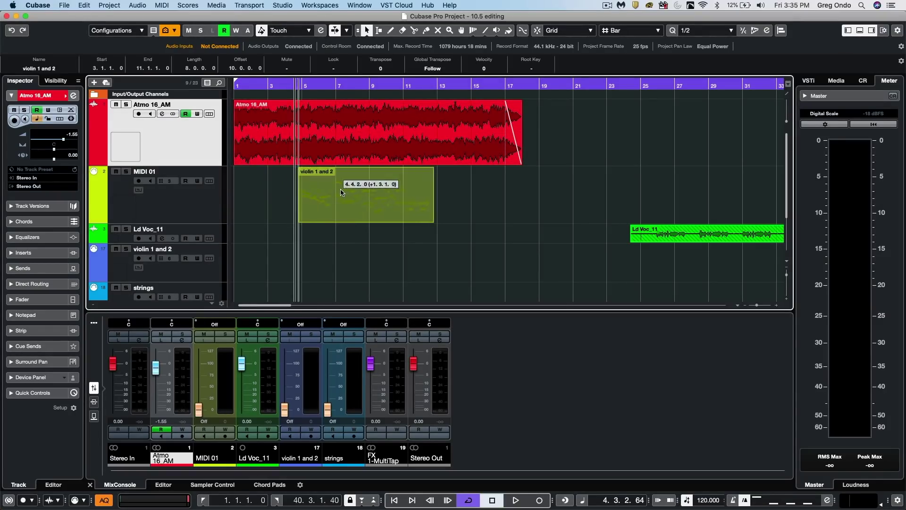
{"action": "key", "text": "super+z"}
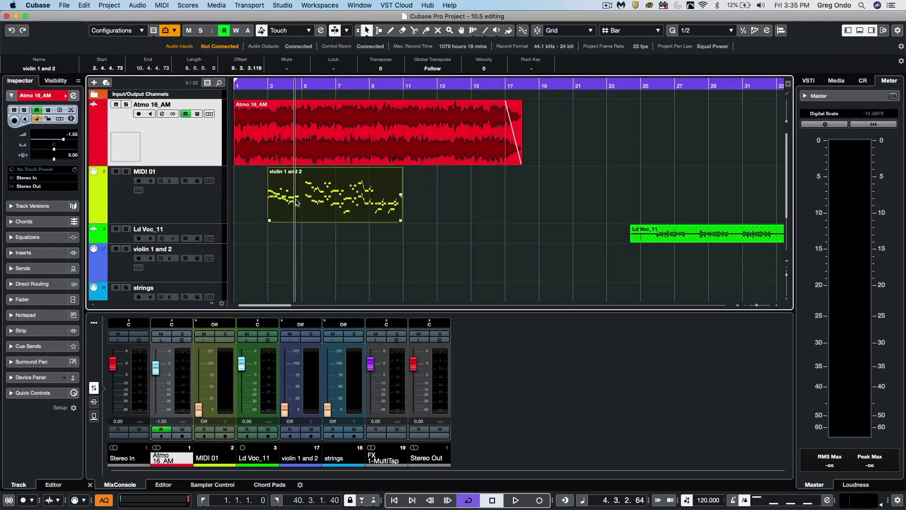
{"action": "left_click_drag", "start_coordinate": [295, 200], "coordinate": [326, 220]}
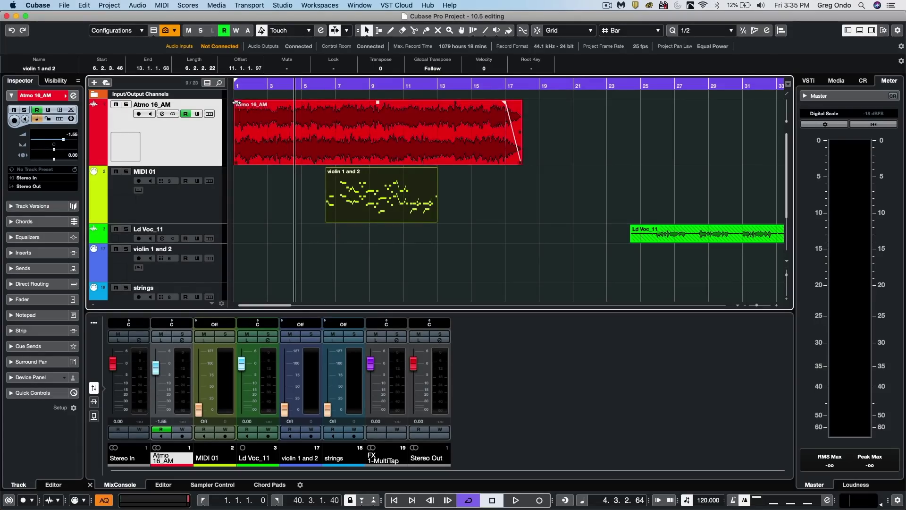
Try a fade-in and lower volume on the Atmo 16_AM event, then undo both
{"action": "left_click_drag", "start_coordinate": [236, 102], "coordinate": [288, 102]}
{"action": "left_click_drag", "start_coordinate": [377, 102], "coordinate": [377, 133]}
{"action": "key", "text": "super+z"}
{"action": "key", "text": "super+z"}
{"action": "key", "text": "super+z"}
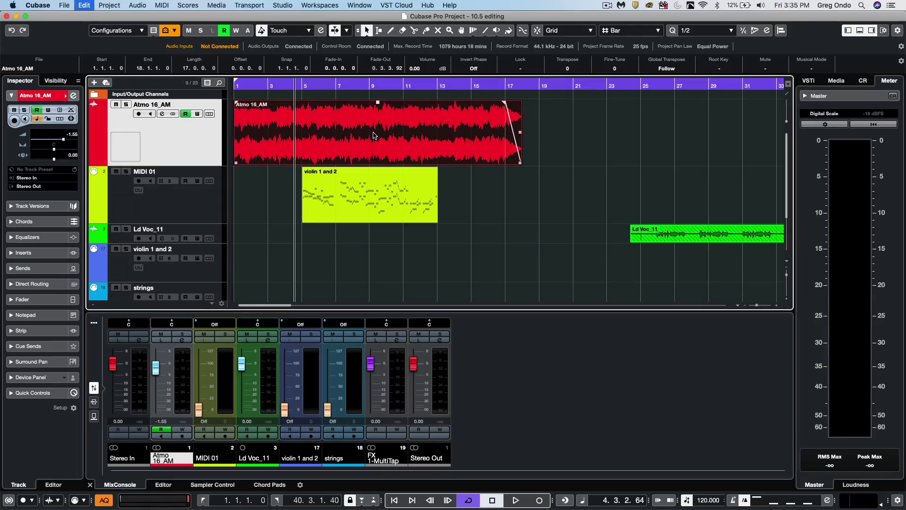
With the Range Selection tool, delete bars 7–10 of the Atmo event, then restore them
{"action": "left_click", "coordinate": [378, 31]}
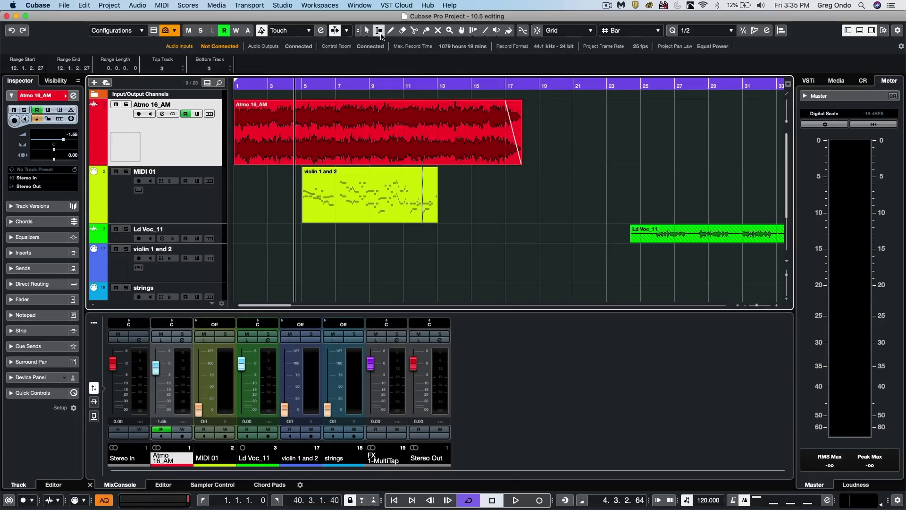
{"action": "left_click_drag", "start_coordinate": [337, 120], "coordinate": [386, 122]}
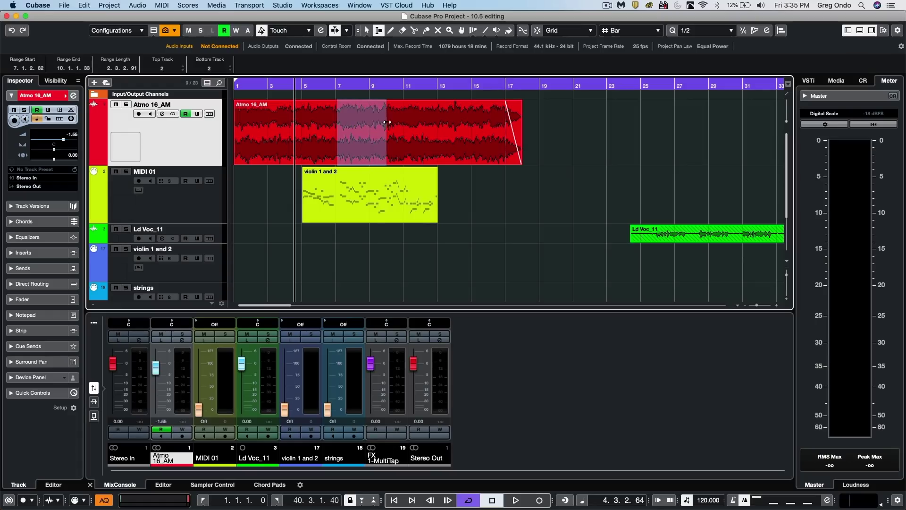
{"action": "key", "text": "Delete"}
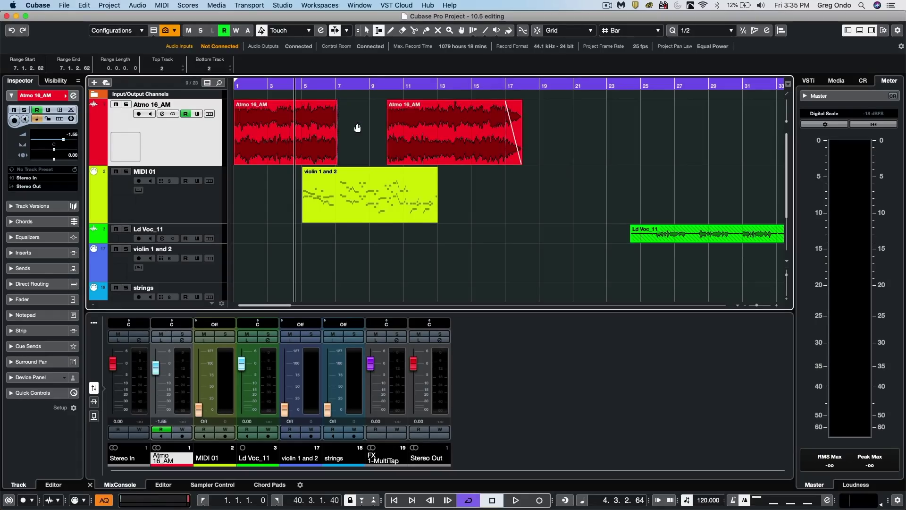
{"action": "key", "text": "super+z"}
Try moving a range to bar 19 and undo, then select bars 6–8 on both tracks
{"action": "left_click_drag", "start_coordinate": [357, 127], "coordinate": [564, 125]}
{"action": "key", "text": "super+z"}
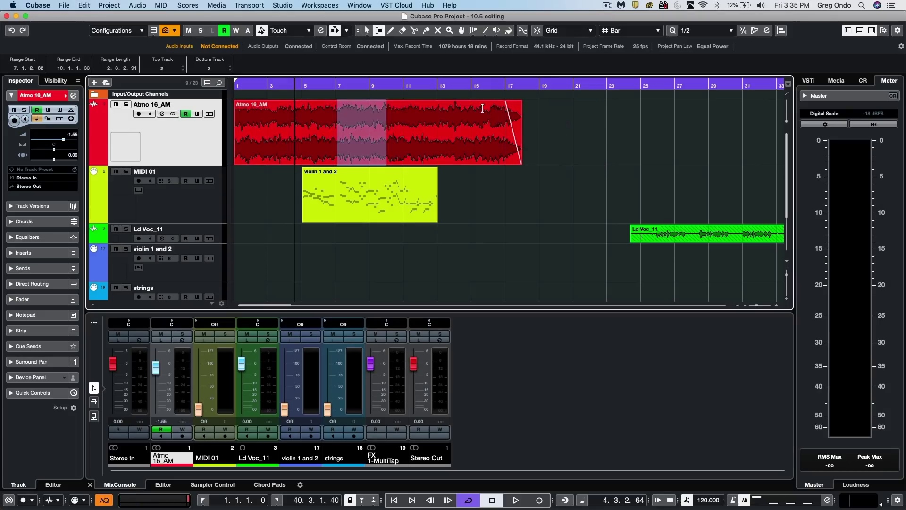
{"action": "left_click_drag", "start_coordinate": [326, 122], "coordinate": [569, 179]}
{"action": "key", "text": "super+z"}
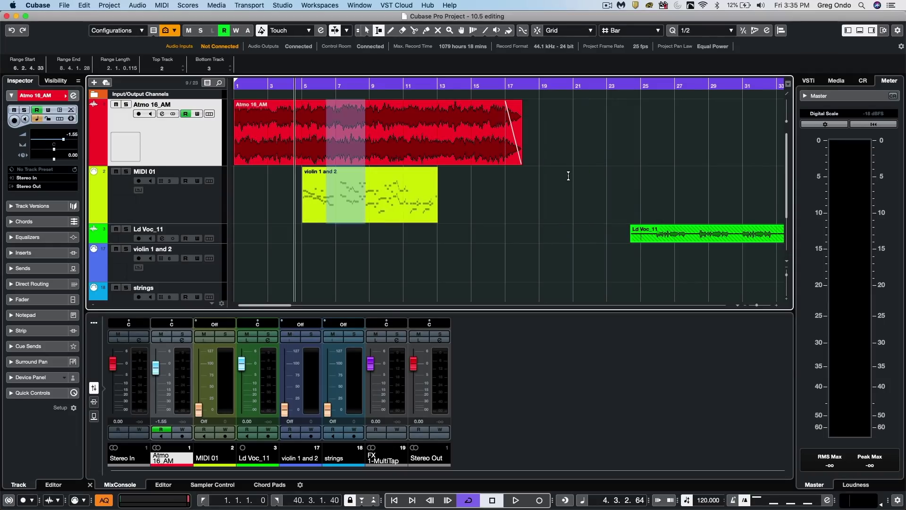
Enable Combine Selection Tools, then return to the Object Selection tool
{"action": "left_click", "coordinate": [359, 32]}
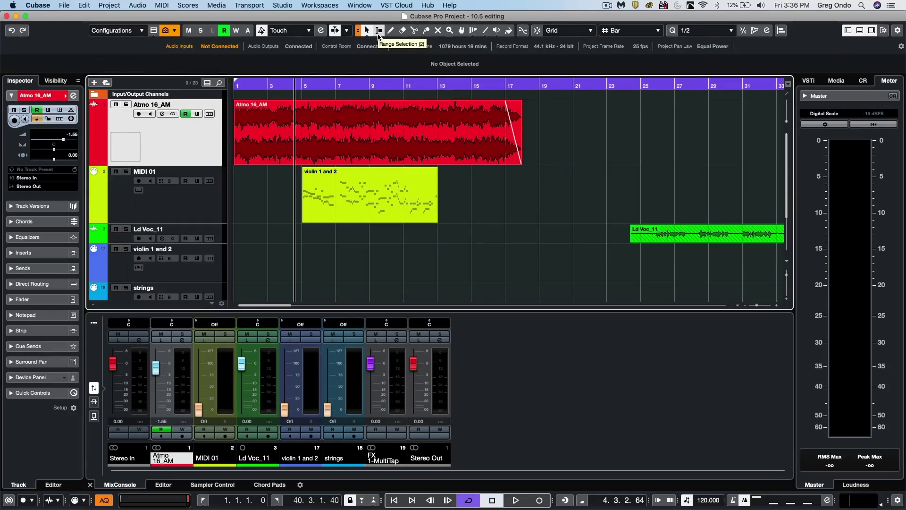
{"action": "key", "text": "1"}
{"action": "key", "text": "1"}
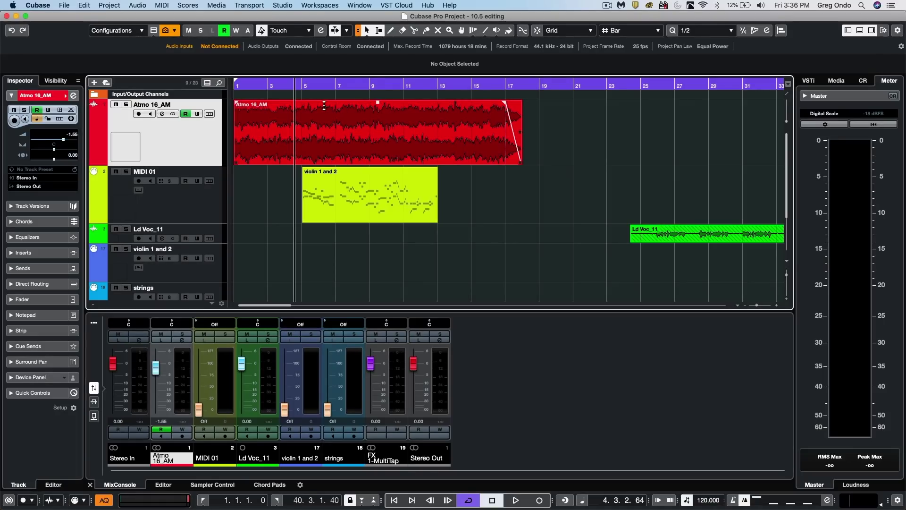
Alt-drag a bars 6–8 range of the Atmo and violin tracks to bar 19, then zoom in there
{"action": "mouse_move", "coordinate": [347, 159]}
{"action": "left_mouse_down"}
{"action": "mouse_move", "coordinate": [372, 161]}
{"action": "mouse_move", "coordinate": [341, 130]}
{"action": "mouse_move", "coordinate": [363, 104]}
{"action": "mouse_move", "coordinate": [565, 120]}
{"action": "left_mouse_up"}
{"action": "key", "text": "ctrl+z"}
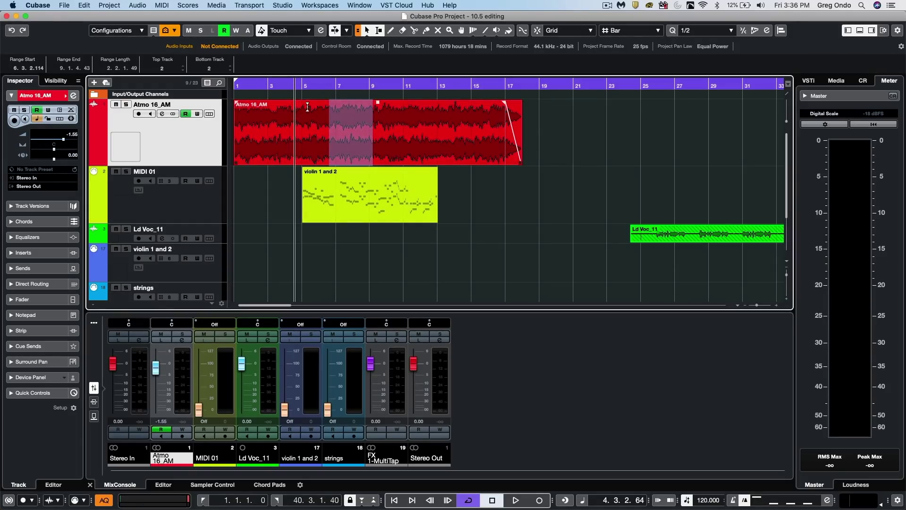
{"action": "left_click_drag", "start_coordinate": [320, 107], "coordinate": [353, 175]}
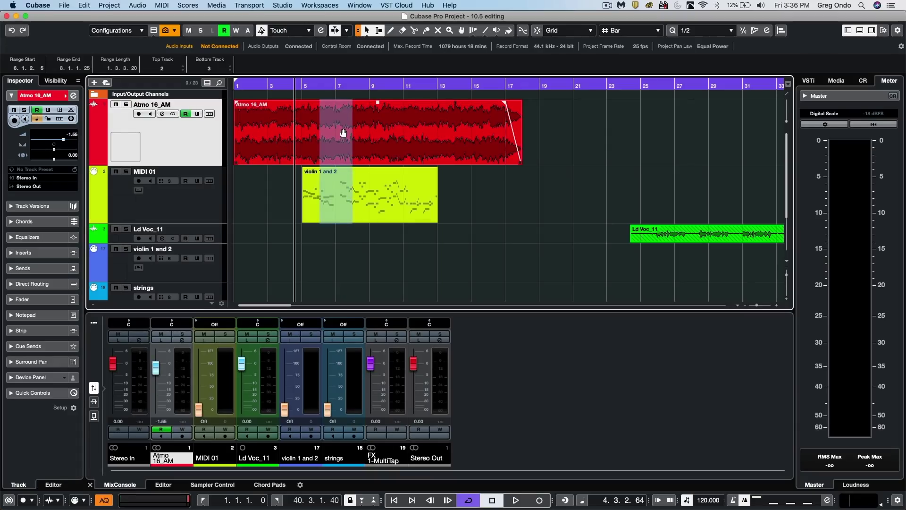
{"action": "left_click_drag", "start_coordinate": [343, 133], "coordinate": [559, 137]}
{"action": "key", "text": "alt"}
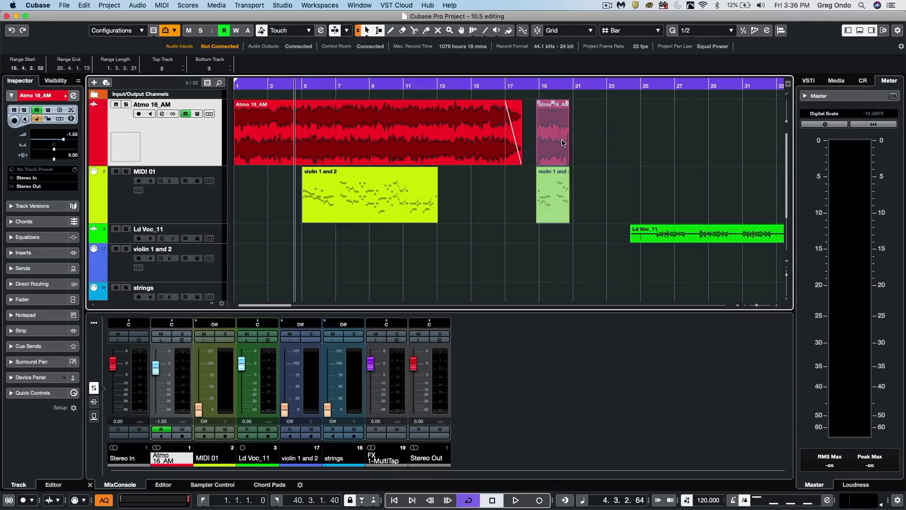
{"action": "left_click", "coordinate": [553, 85]}
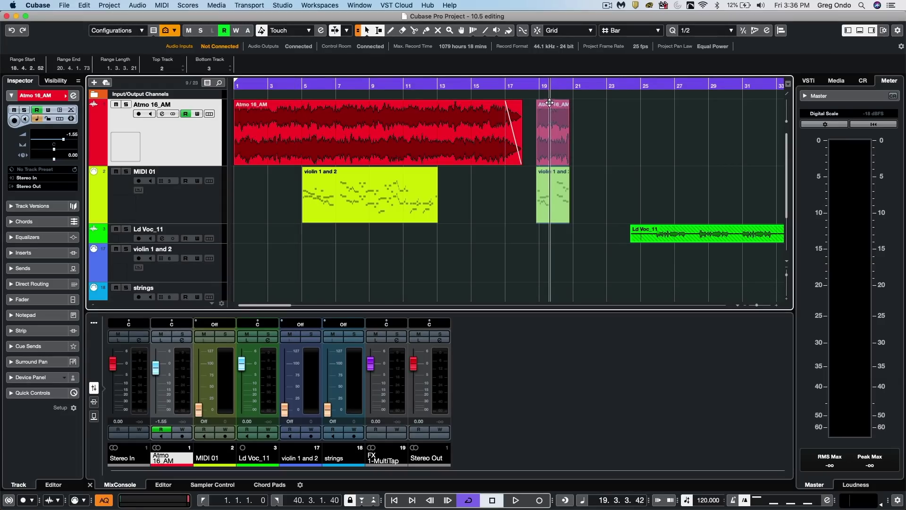
{"action": "key", "text": "h"}
Select the copied parts at bar 19, try repeating them, undo, and select the Atmo copy
{"action": "key", "text": "1"}
{"action": "left_click_drag", "start_coordinate": [529, 221], "coordinate": [574, 151]}
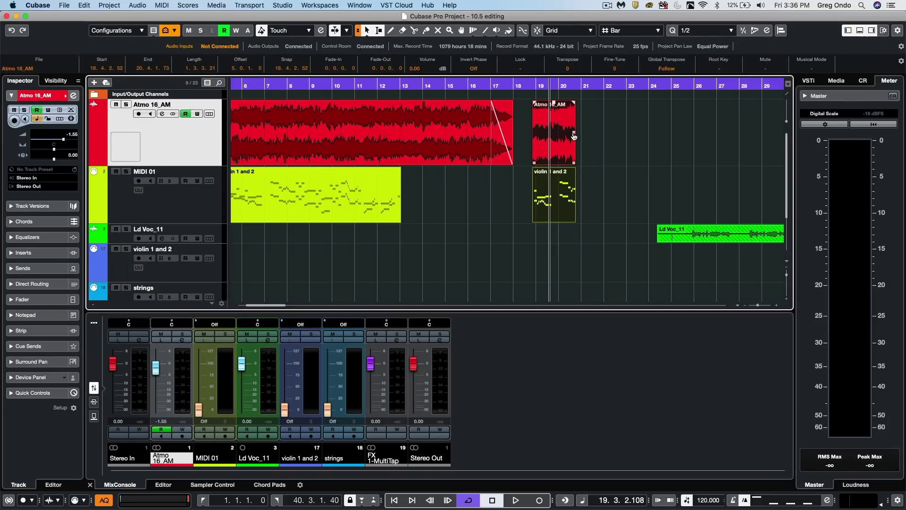
{"action": "left_click_drag", "start_coordinate": [574, 136], "coordinate": [661, 144]}
{"action": "key", "text": "super+z"}
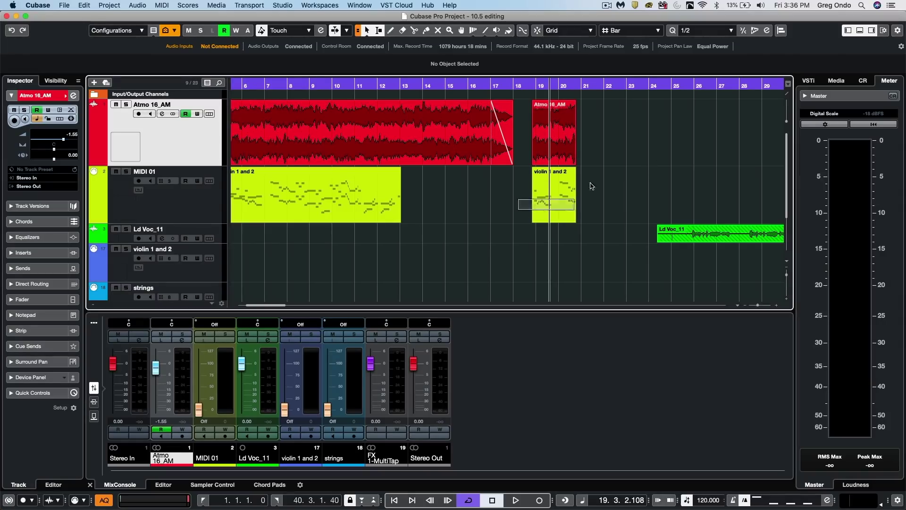
{"action": "left_click", "coordinate": [572, 146]}
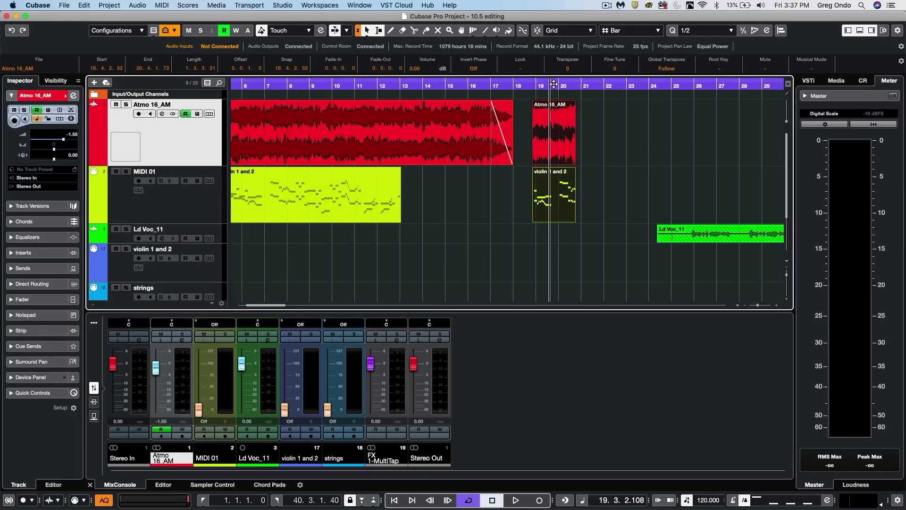
Zoom to bars 13–24 and resize the copies to span bar 18.4 to bar 21
{"action": "left_click_drag", "start_coordinate": [553, 85], "coordinate": [555, 93]}
{"action": "left_click_drag", "start_coordinate": [510, 220], "coordinate": [495, 221]}
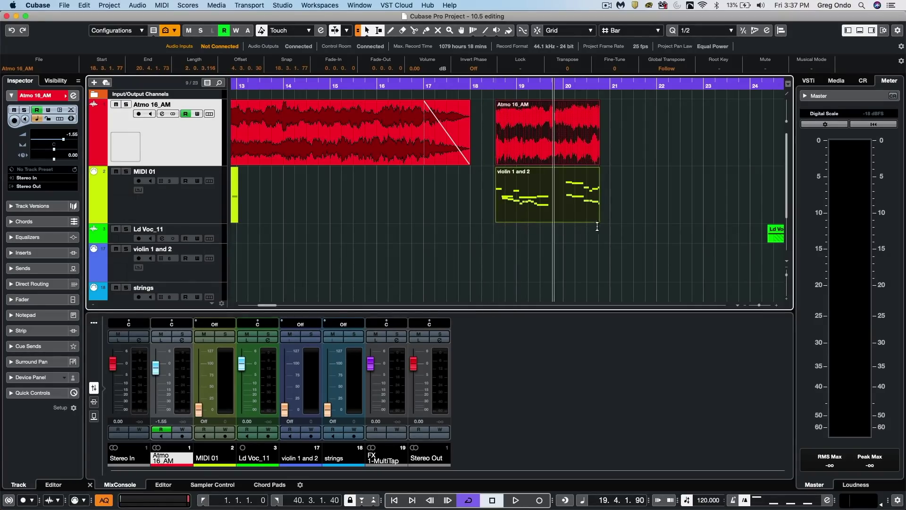
{"action": "left_click_drag", "start_coordinate": [598, 221], "coordinate": [607, 220]}
In Sizing Moves Contents mode, shorten the copies' start and pull their end back to bar 20.4
{"action": "key", "text": "1"}
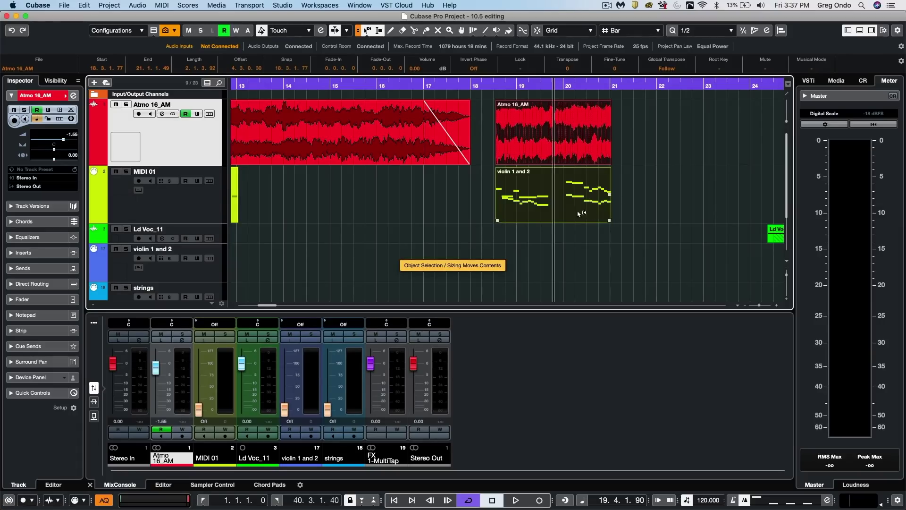
{"action": "left_click_drag", "start_coordinate": [496, 220], "coordinate": [542, 220]}
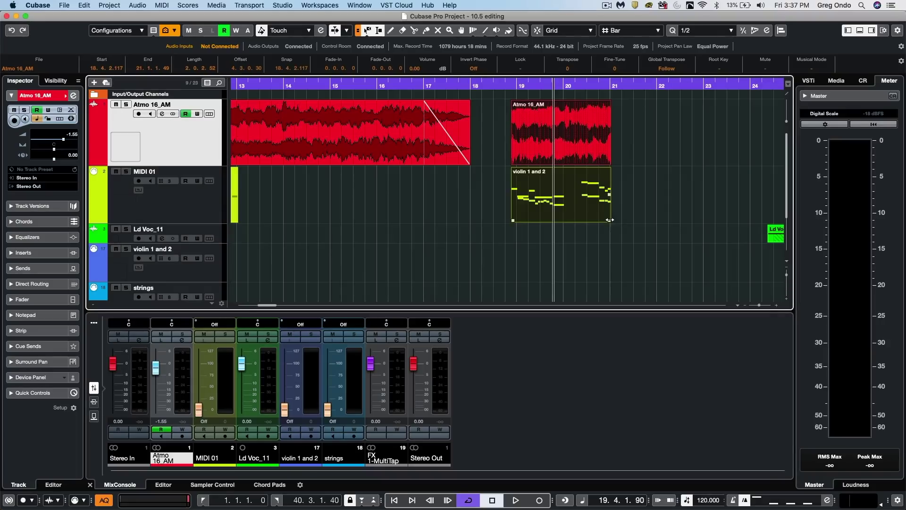
{"action": "left_click_drag", "start_coordinate": [609, 220], "coordinate": [599, 223]}
Try a Time Stretch resize toward bar 21, undo it, and return to Normal Sizing
{"action": "key", "text": "1"}
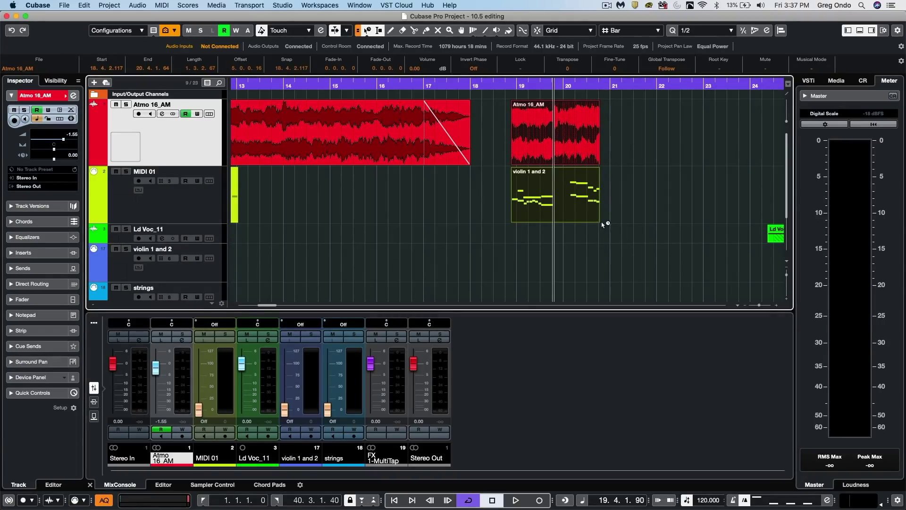
{"action": "left_click_drag", "start_coordinate": [599, 221], "coordinate": [633, 223]}
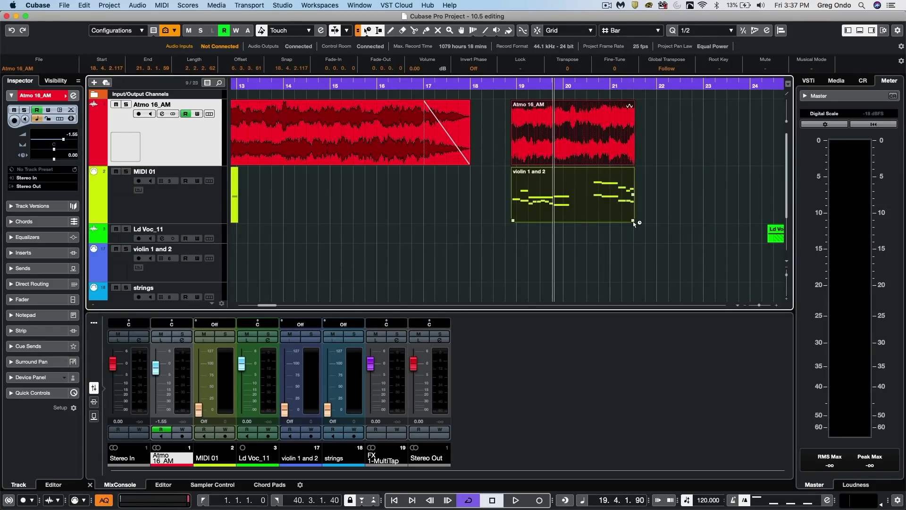
{"action": "key", "text": "super+z"}
{"action": "key", "text": "1"}
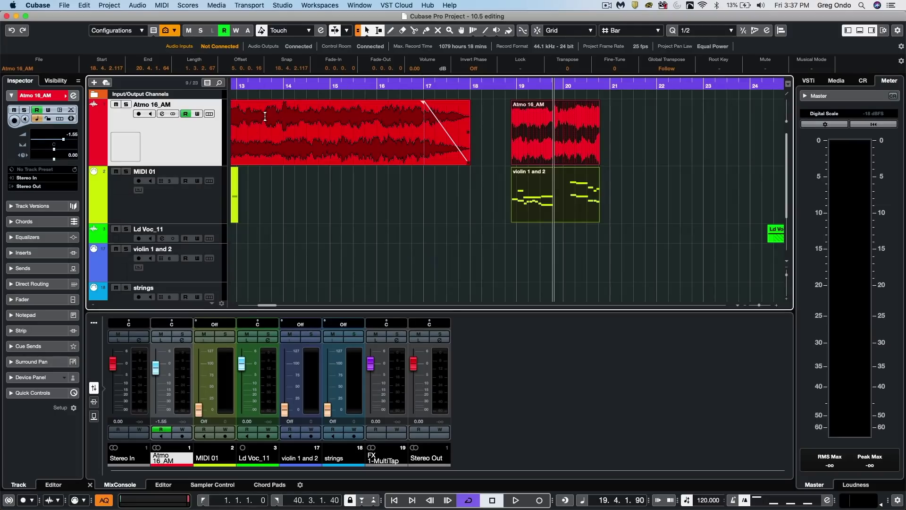
Split the Atmo 16_AM event at bars 13.5 and 16, then lower and fade in the first piece
{"action": "left_click", "coordinate": [255, 163], "text": "alt"}
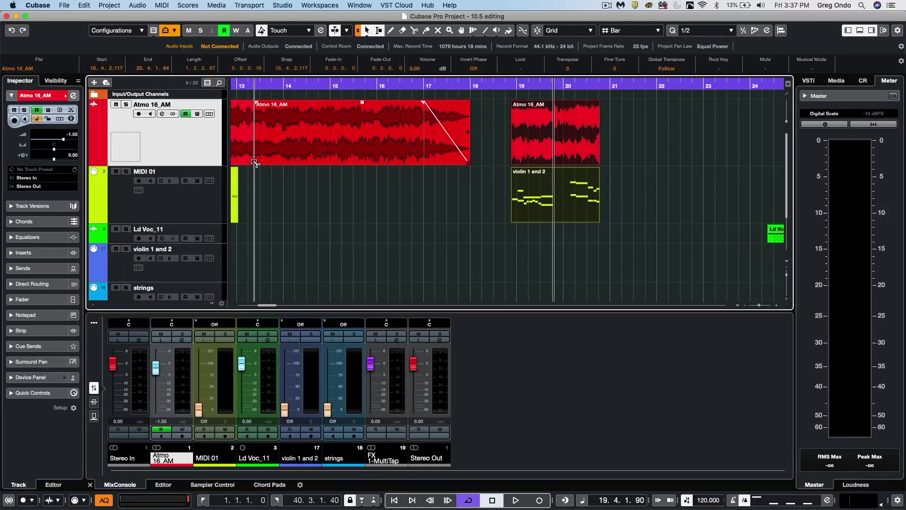
{"action": "left_click", "coordinate": [381, 163], "text": "alt"}
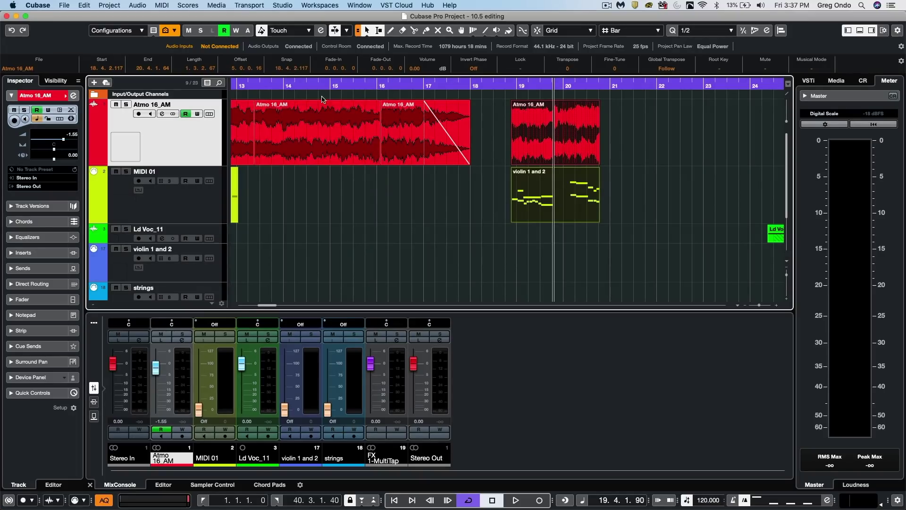
{"action": "left_click_drag", "start_coordinate": [317, 102], "coordinate": [305, 125]}
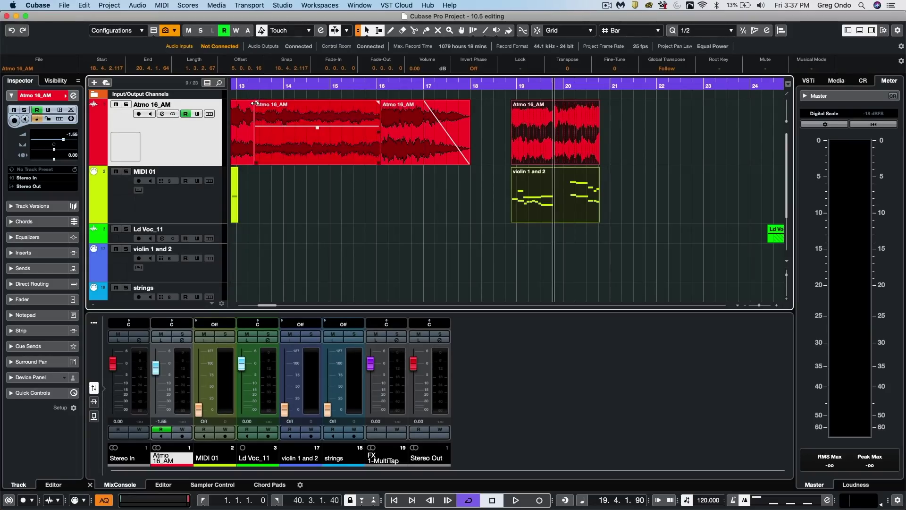
{"action": "left_click_drag", "start_coordinate": [255, 101], "coordinate": [282, 101]}
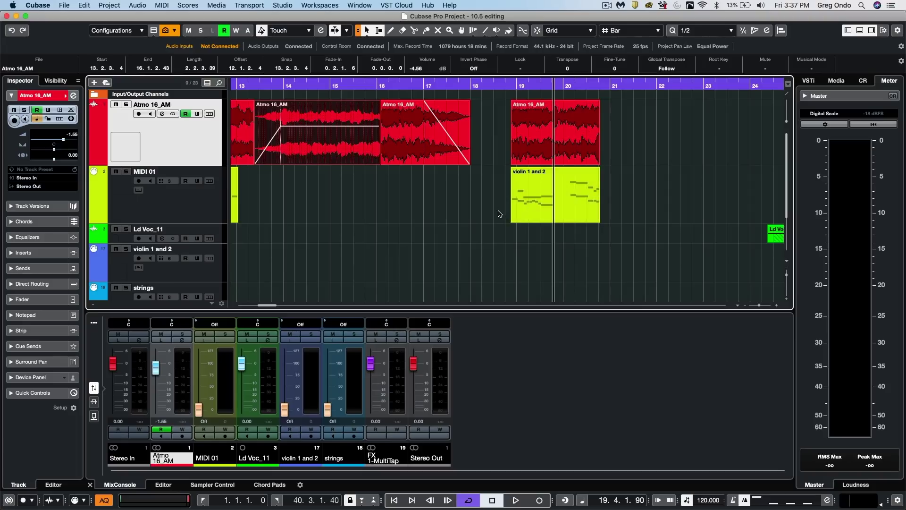
Slip the contents of the bar 19 copies, then scroll back to the arrangement start
{"action": "left_click_drag", "start_coordinate": [499, 210], "coordinate": [558, 160]}
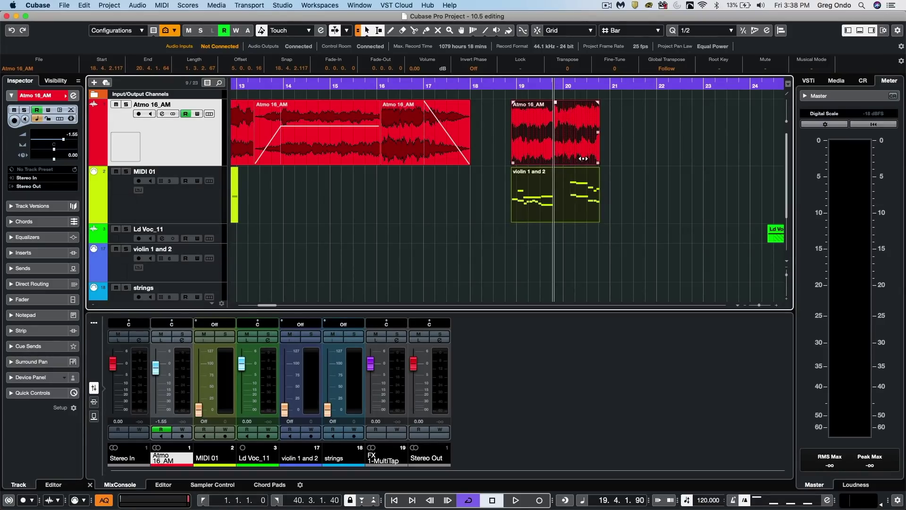
{"action": "mouse_move", "coordinate": [583, 158]}
{"action": "left_mouse_down"}
{"action": "mouse_move", "coordinate": [507, 159]}
{"action": "mouse_move", "coordinate": [622, 151]}
{"action": "mouse_move", "coordinate": [491, 155]}
{"action": "mouse_move", "coordinate": [580, 148]}
{"action": "left_mouse_up"}
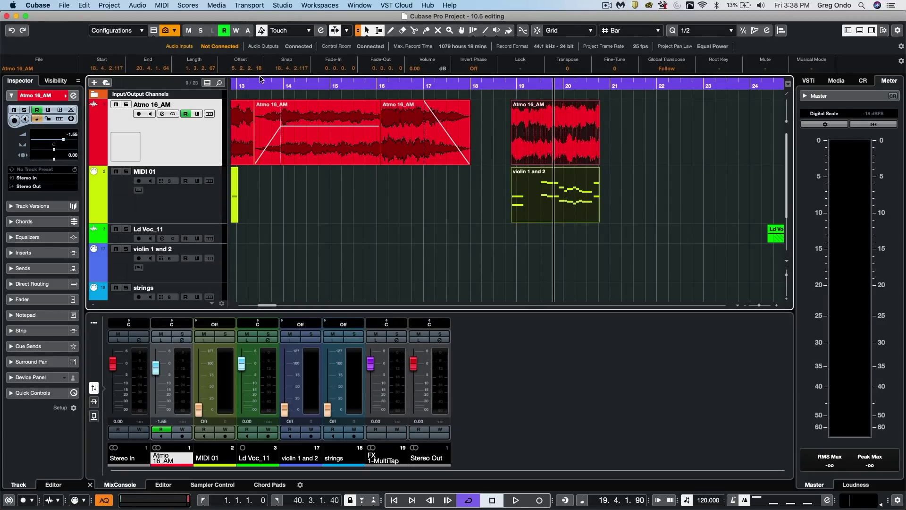
{"action": "left_click_drag", "start_coordinate": [260, 79], "coordinate": [353, 87]}
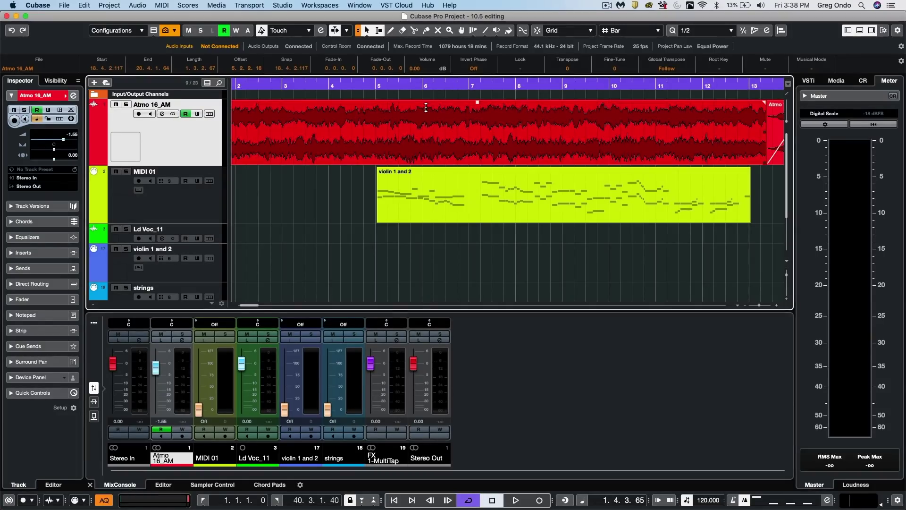
Delete a bars 6–8 range across all tracks and undo, then zoom out and show Atmo volume automation
{"action": "left_click_drag", "start_coordinate": [425, 108], "coordinate": [513, 126]}
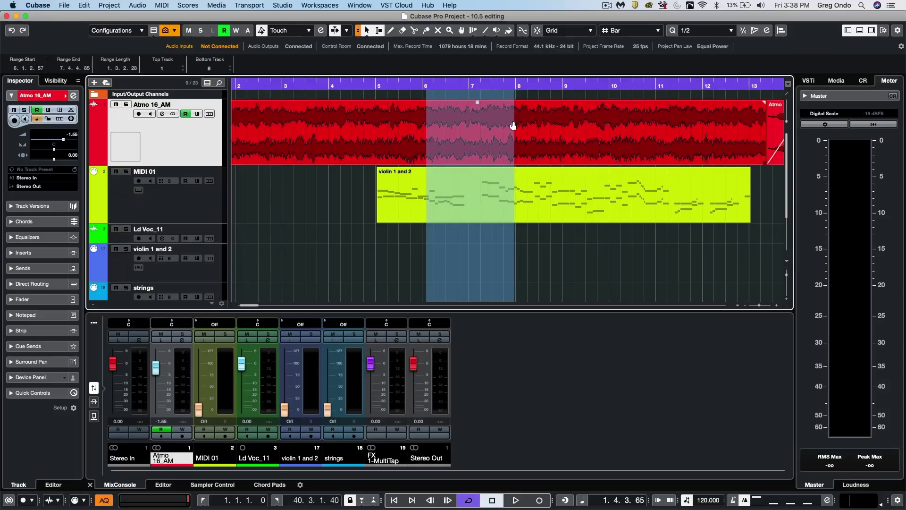
{"action": "key", "text": "Delete"}
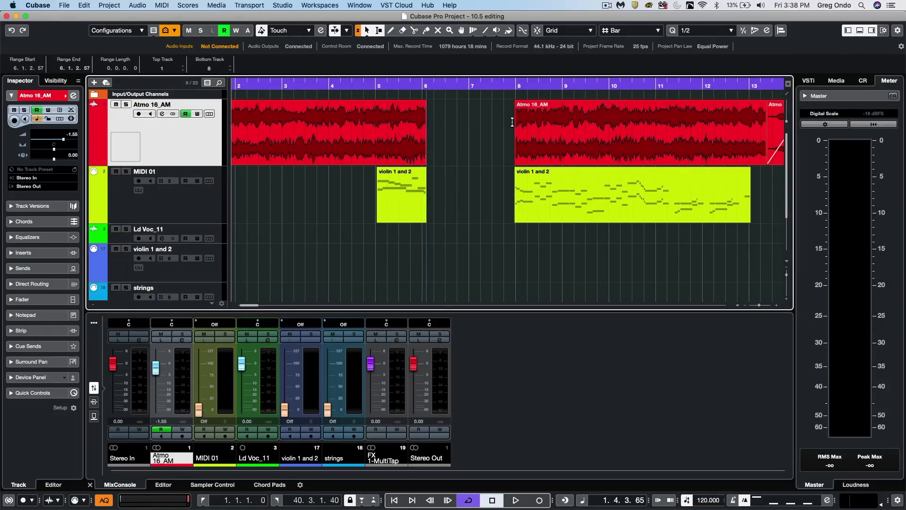
{"action": "key", "text": "super+z"}
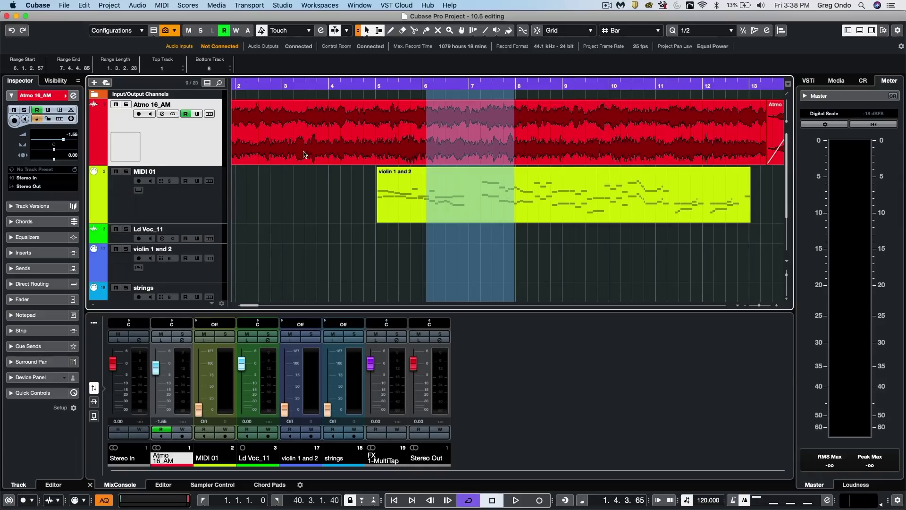
{"action": "left_click_drag", "start_coordinate": [353, 85], "coordinate": [352, 52]}
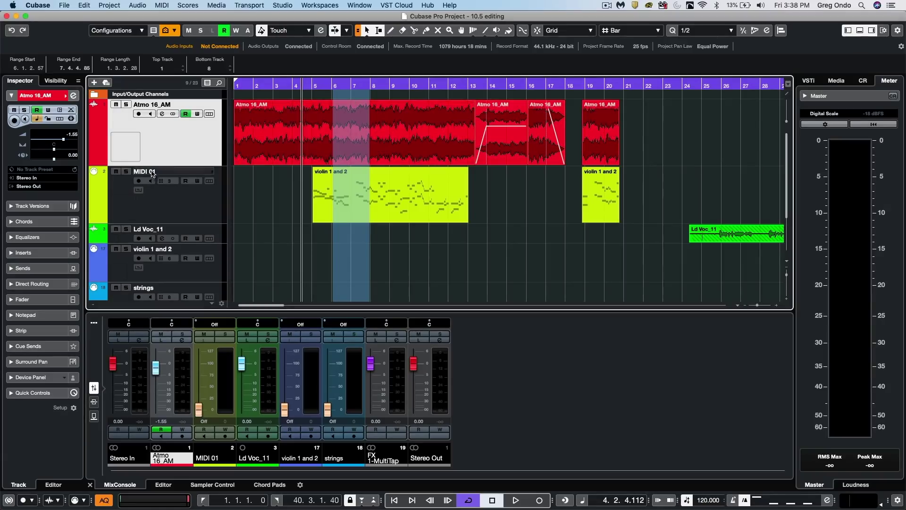
{"action": "left_click", "coordinate": [94, 163]}
Use range handles to pull the Atmo volume down, raise bars 4–6, and curve toward bar 9
{"action": "left_click_drag", "start_coordinate": [395, 185], "coordinate": [422, 179]}
{"action": "left_click_drag", "start_coordinate": [296, 208], "coordinate": [339, 207]}
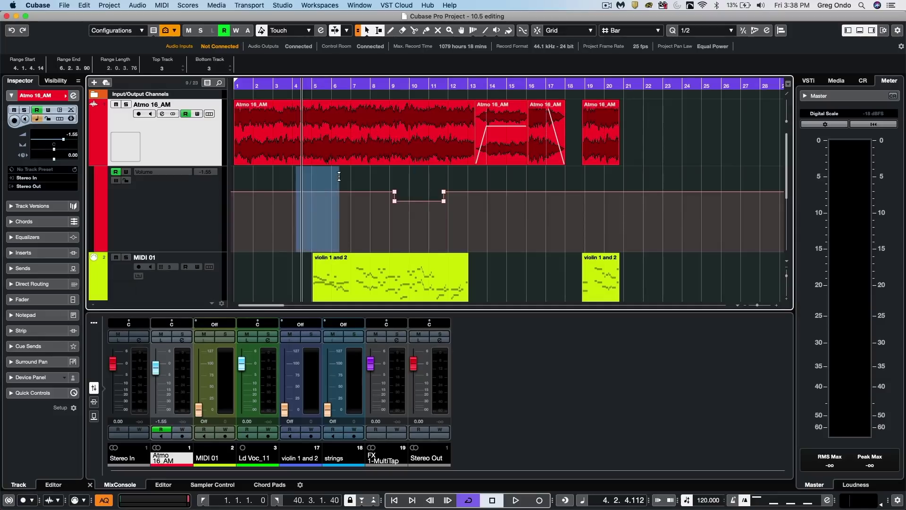
{"action": "left_click_drag", "start_coordinate": [309, 167], "coordinate": [321, 156]}
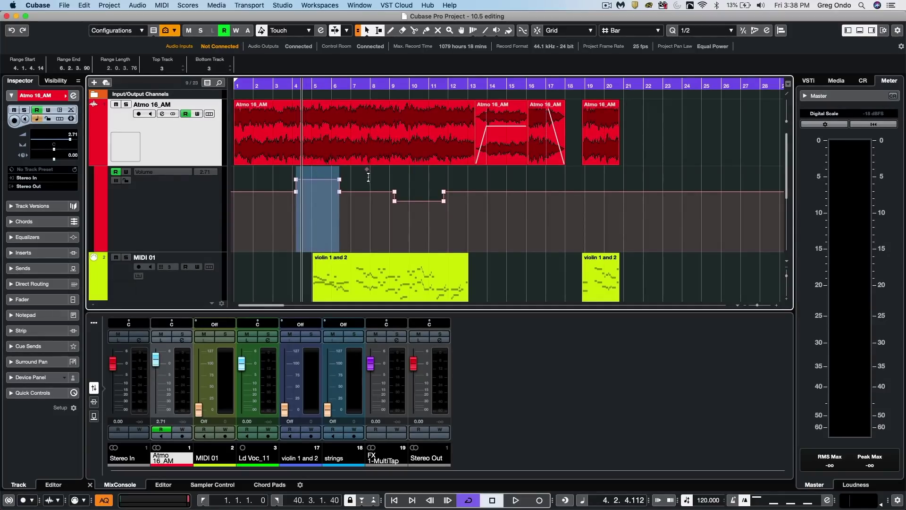
{"action": "left_click_drag", "start_coordinate": [395, 204], "coordinate": [428, 231]}
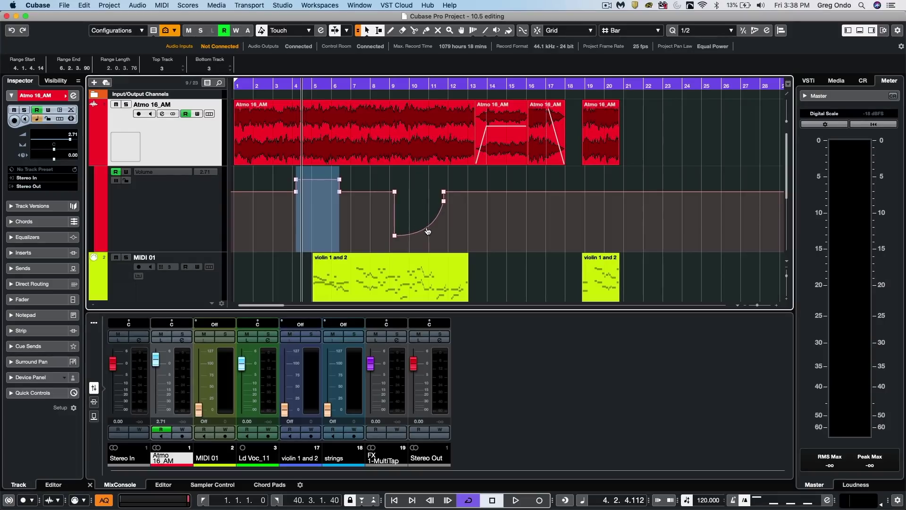
{"action": "left_click", "coordinate": [380, 181]}
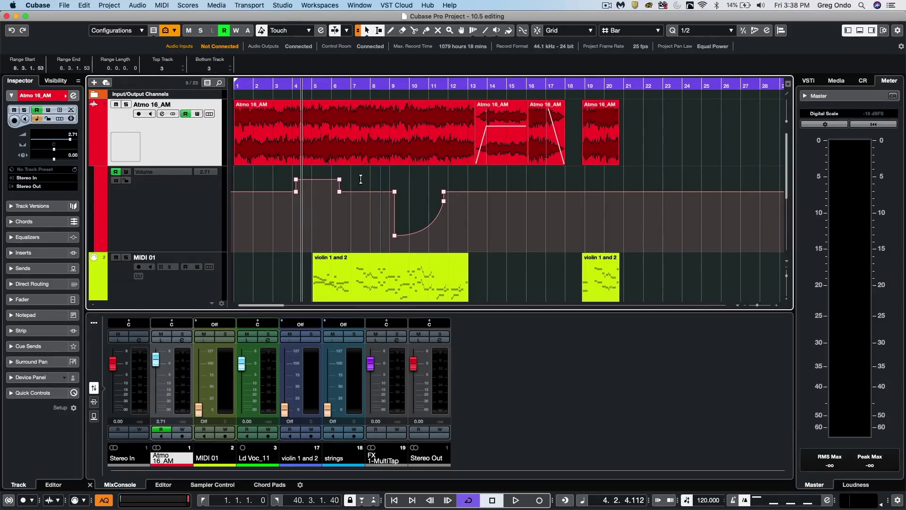
Drag the automation points lower between bars 4 and 9 and shift the dip to about bar 4.5
{"action": "left_click", "coordinate": [367, 230]}
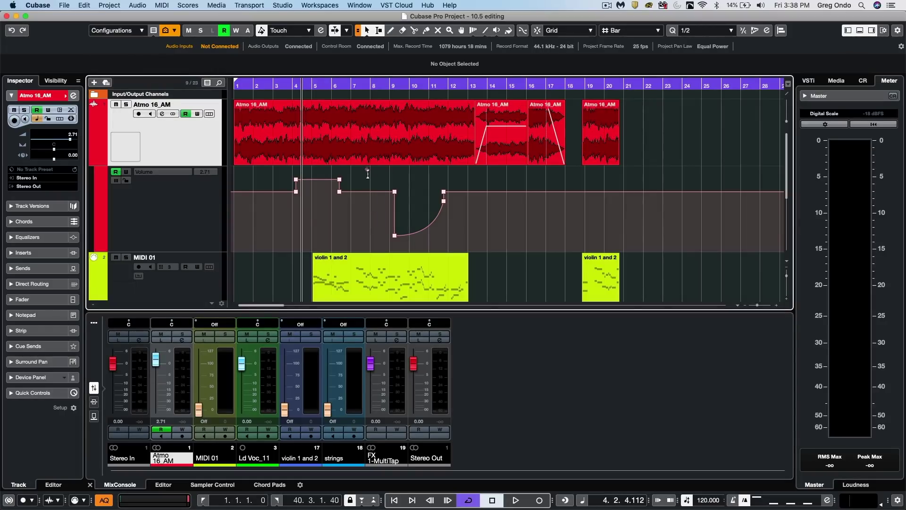
{"action": "left_click_drag", "start_coordinate": [367, 192], "coordinate": [367, 216]}
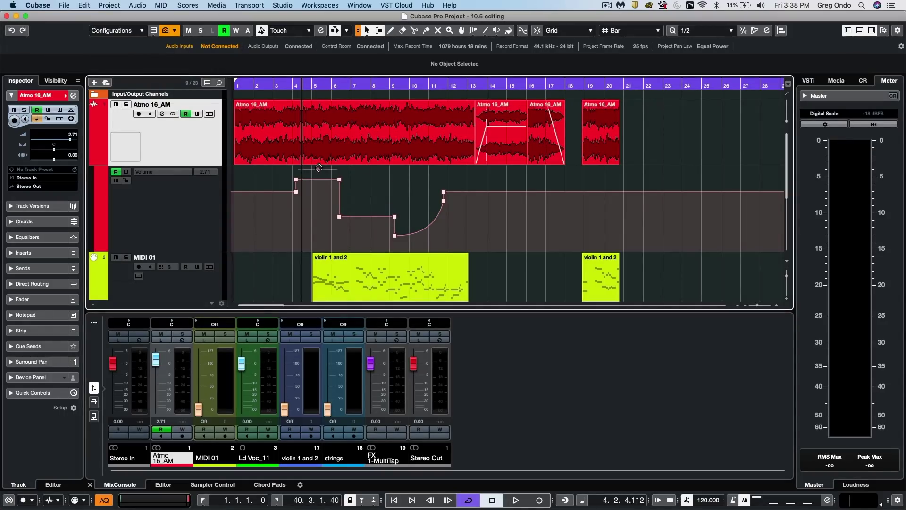
{"action": "left_click_drag", "start_coordinate": [319, 180], "coordinate": [321, 193]}
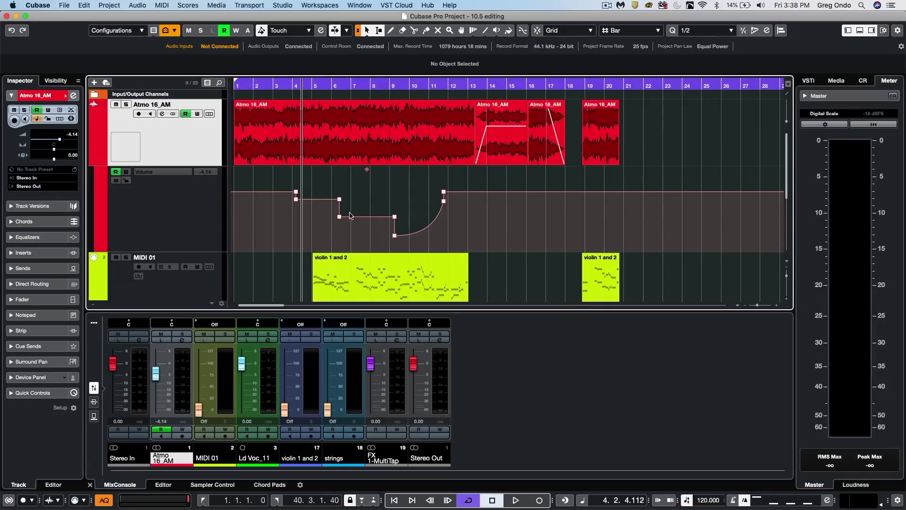
{"action": "left_click_drag", "start_coordinate": [340, 219], "coordinate": [411, 168]}
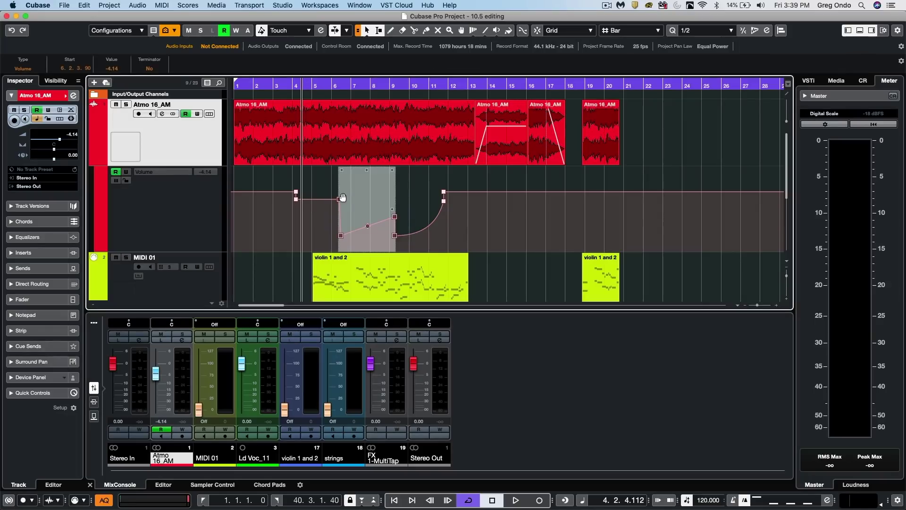
{"action": "left_click_drag", "start_coordinate": [339, 200], "coordinate": [448, 195]}
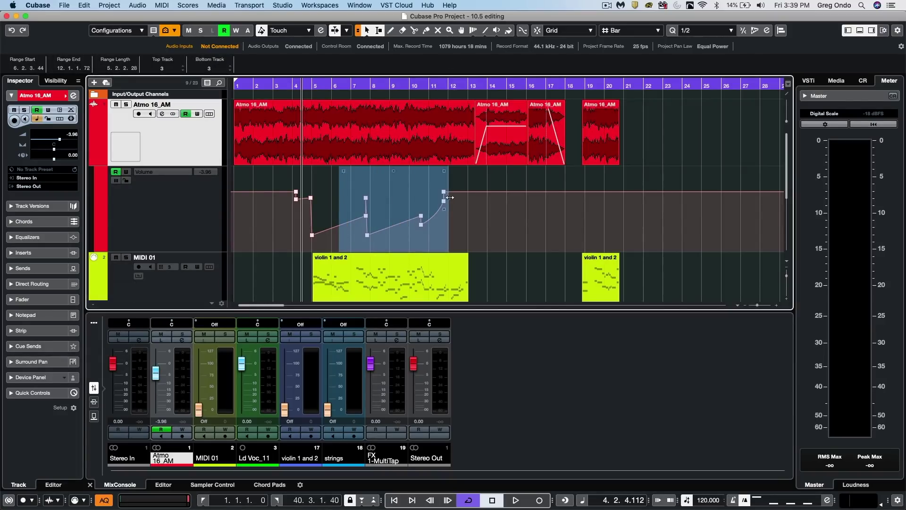
Duplicate the volume swell twice with Cmd+D, then reshape the first ramp over bars 4–10.5
{"action": "key", "text": "super+d"}
{"action": "key", "text": "super+d"}
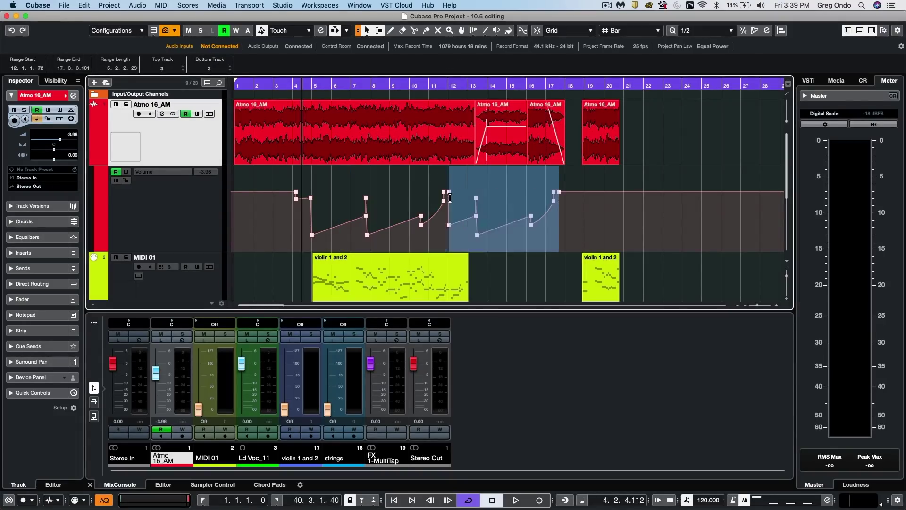
{"action": "left_click_drag", "start_coordinate": [295, 193], "coordinate": [443, 201]}
{"action": "left_click_drag", "start_coordinate": [447, 171], "coordinate": [441, 226]}
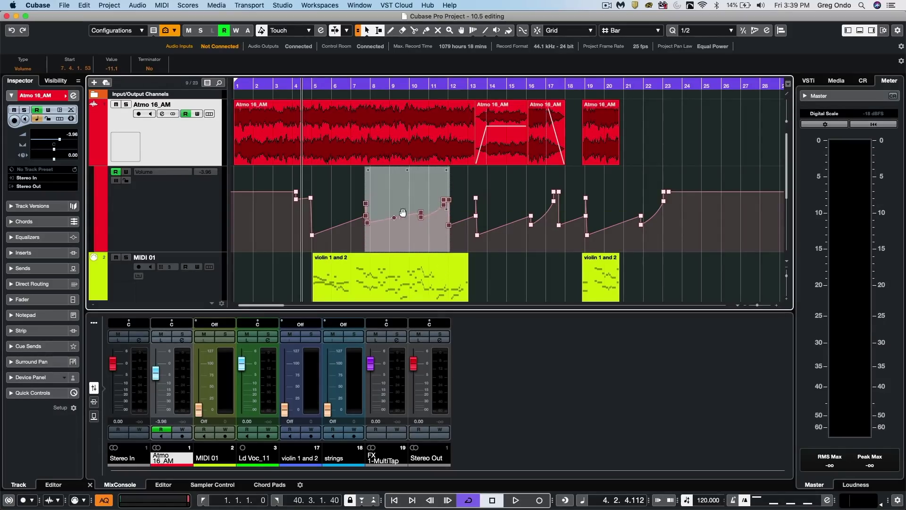
{"action": "mouse_move", "coordinate": [366, 173]}
{"action": "left_mouse_down"}
{"action": "mouse_move", "coordinate": [366, 208]}
{"action": "mouse_move", "coordinate": [358, 186]}
{"action": "left_mouse_up"}
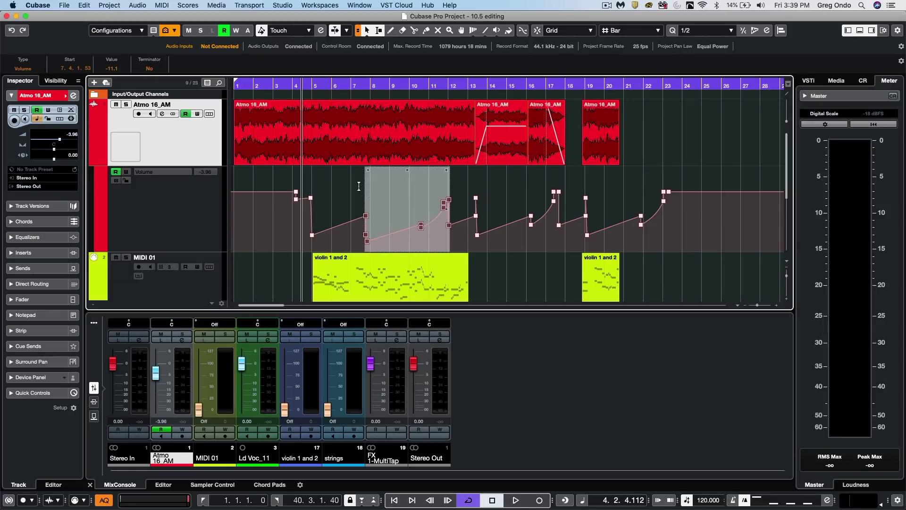
{"action": "left_click", "coordinate": [352, 189]}
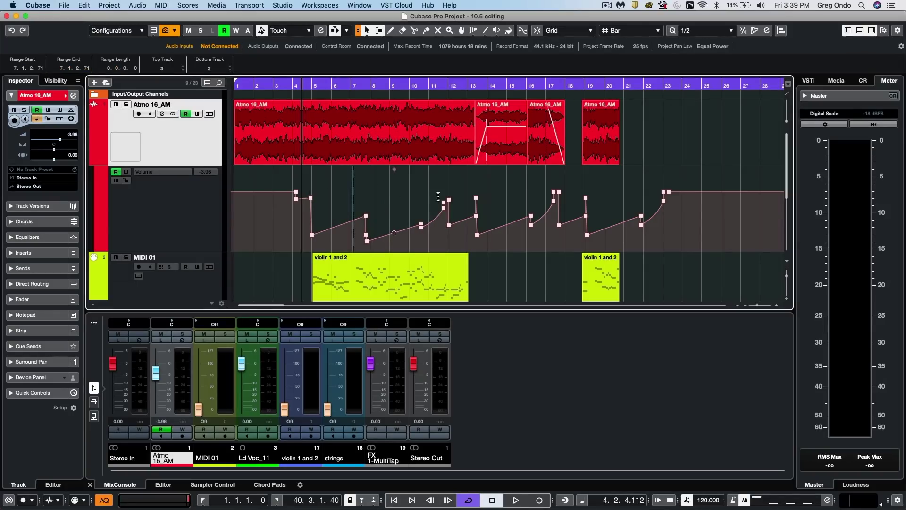
Split the Atmo 16_AM audio event in two and select its left piece
{"action": "left_click", "coordinate": [343, 164]}
{"action": "left_click", "coordinate": [342, 164], "text": "alt"}
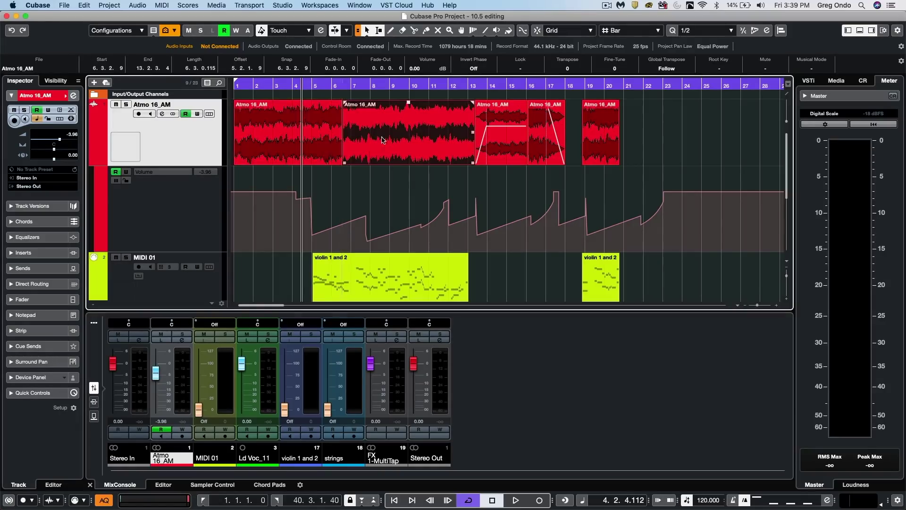
{"action": "left_click", "coordinate": [297, 152]}
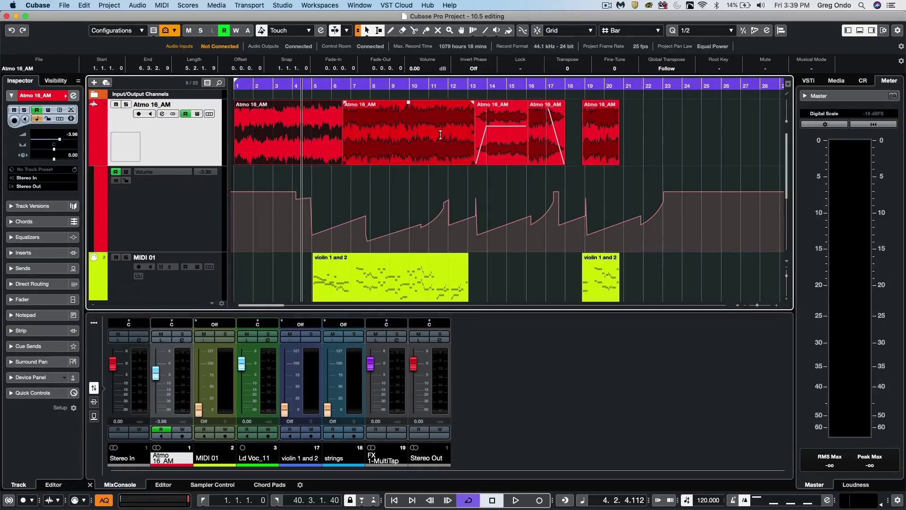
Split the violin 1 and 2 part near bar 8 and select each piece
{"action": "scroll", "coordinate": [363, 224], "scroll_direction": "down", "scroll_amount": 2}
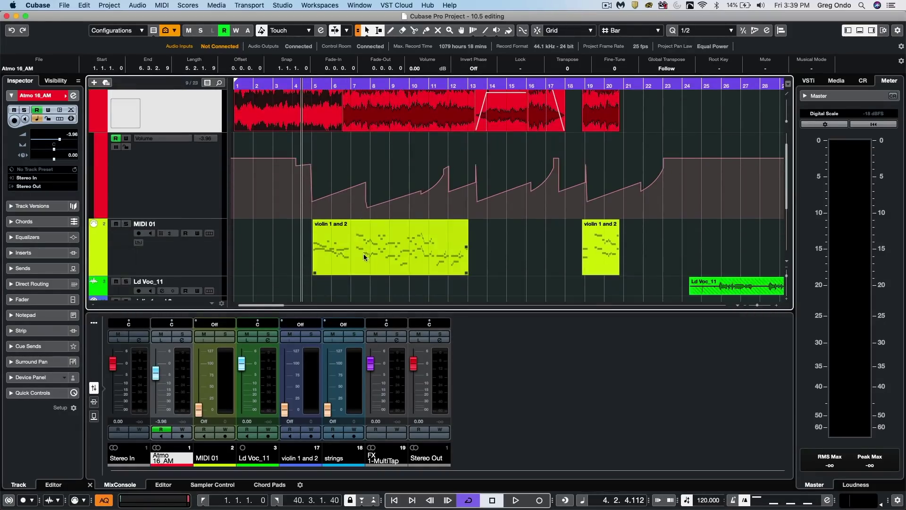
{"action": "left_click", "coordinate": [364, 266], "text": "alt"}
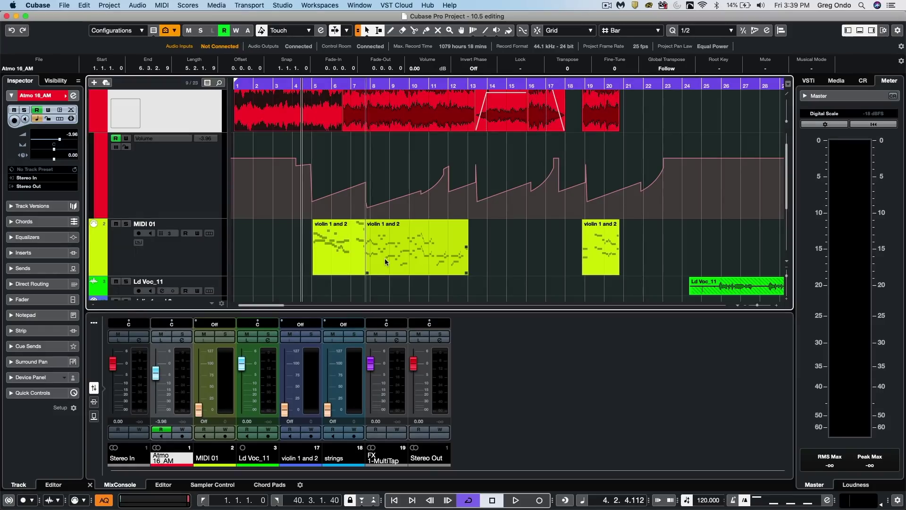
{"action": "left_click", "coordinate": [358, 257]}
{"action": "left_click", "coordinate": [414, 252]}
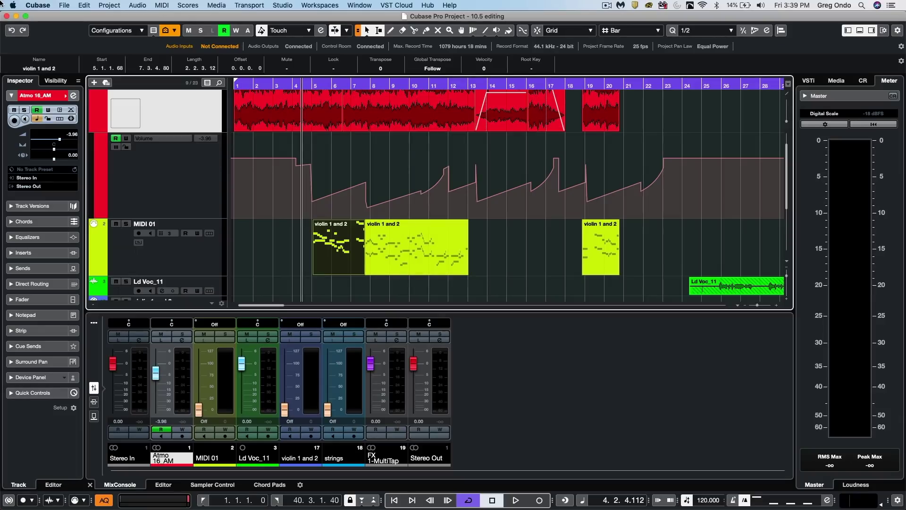
{"action": "left_click", "coordinate": [83, 5]}
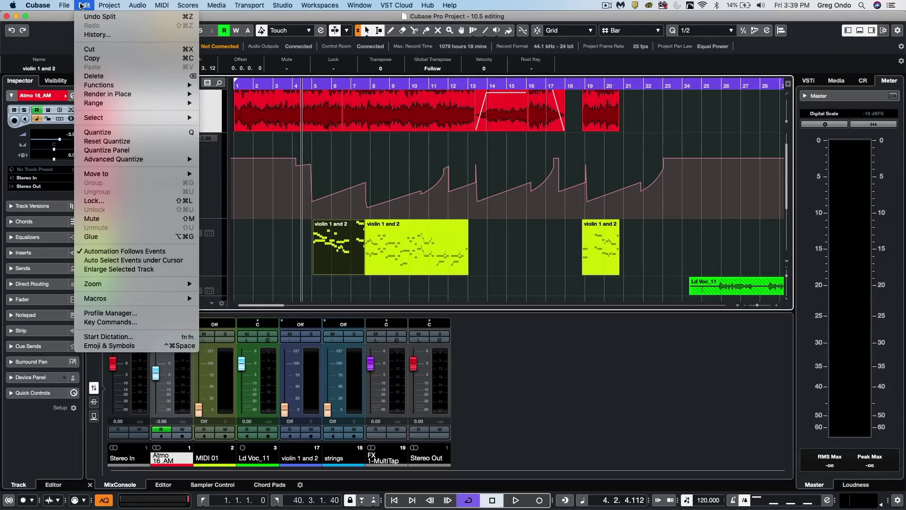
Glue the two violin pieces into one part and look up the Glue shortcut by searching 'gl' in Key Commands
{"action": "left_click", "coordinate": [123, 237]}
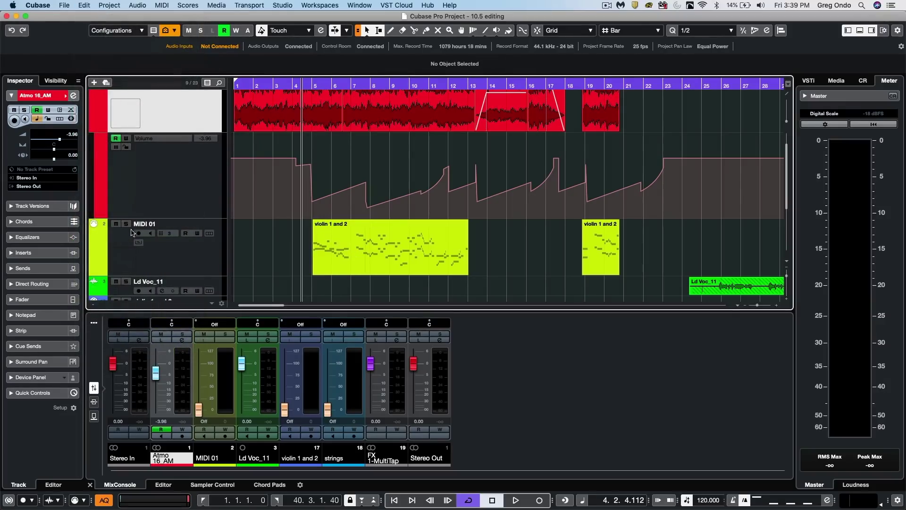
{"action": "left_click", "coordinate": [83, 5]}
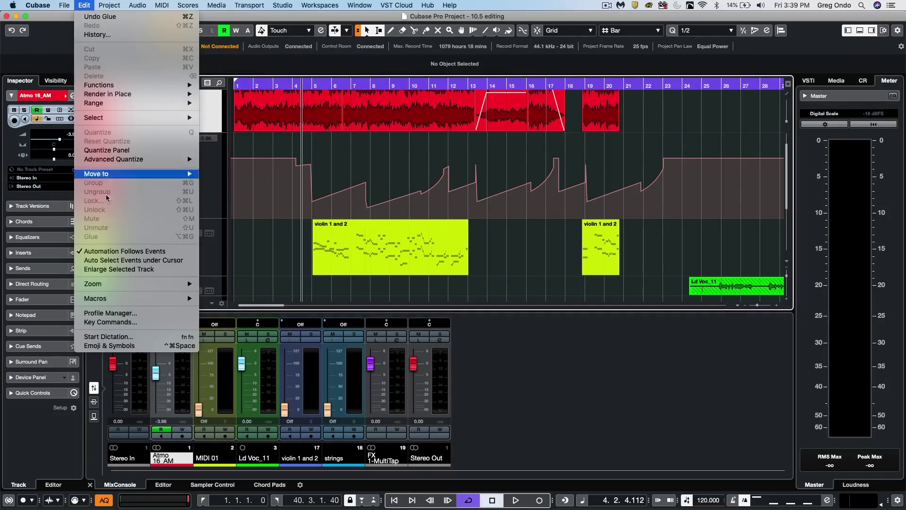
{"action": "mouse_move", "coordinate": [110, 303]}
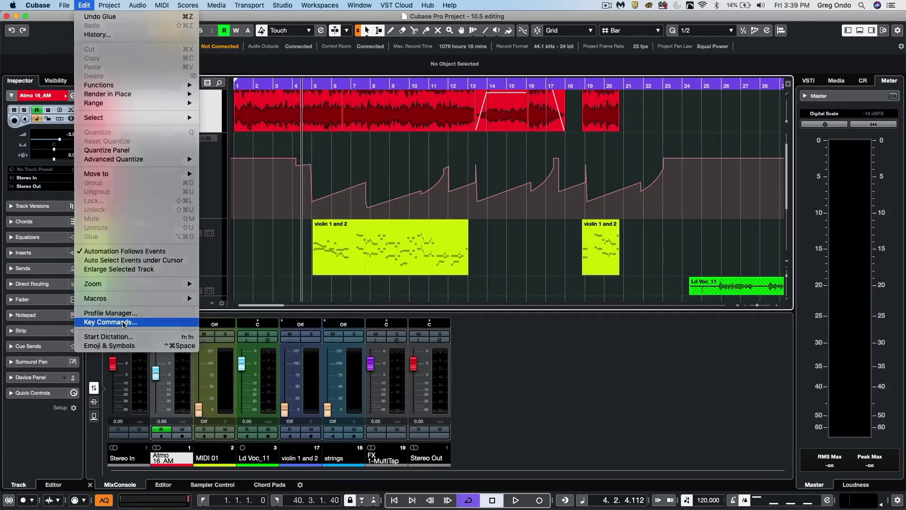
{"action": "left_click", "coordinate": [111, 322]}
{"action": "left_click", "coordinate": [354, 41]}
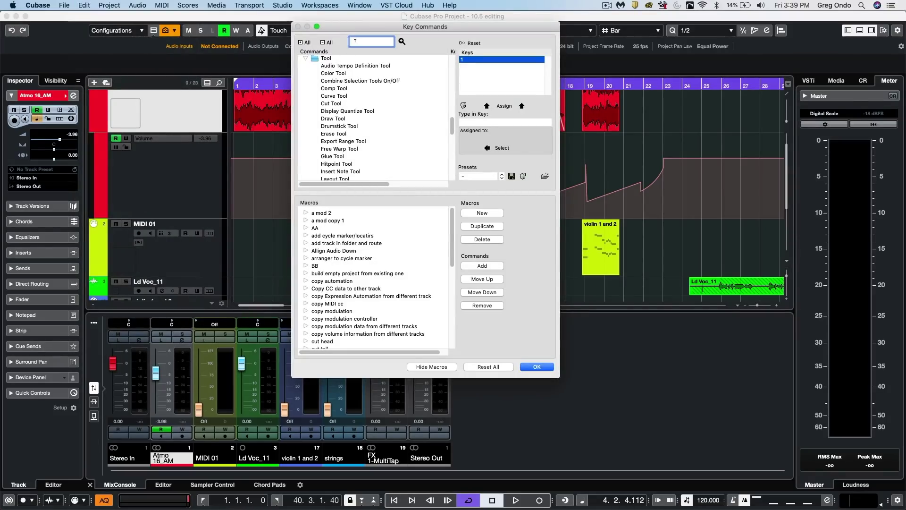
{"action": "type", "text": "glue"}
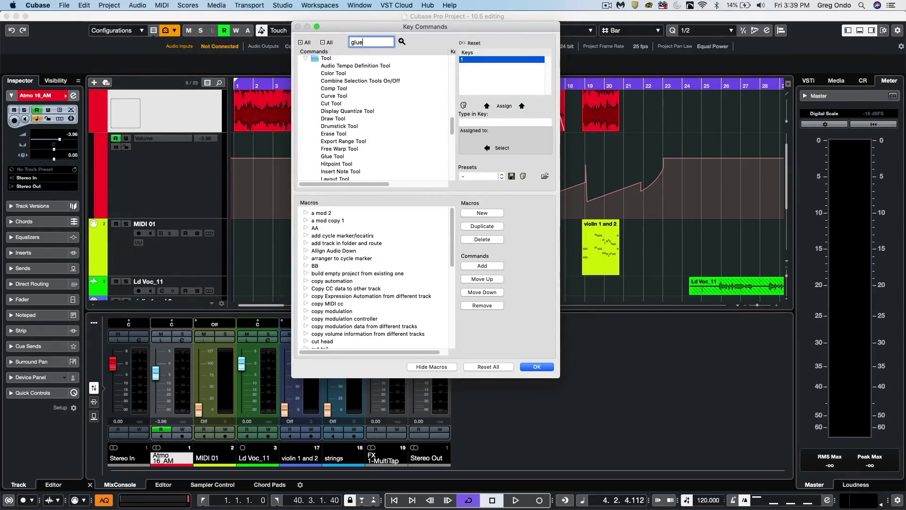
{"action": "key", "text": "Return"}
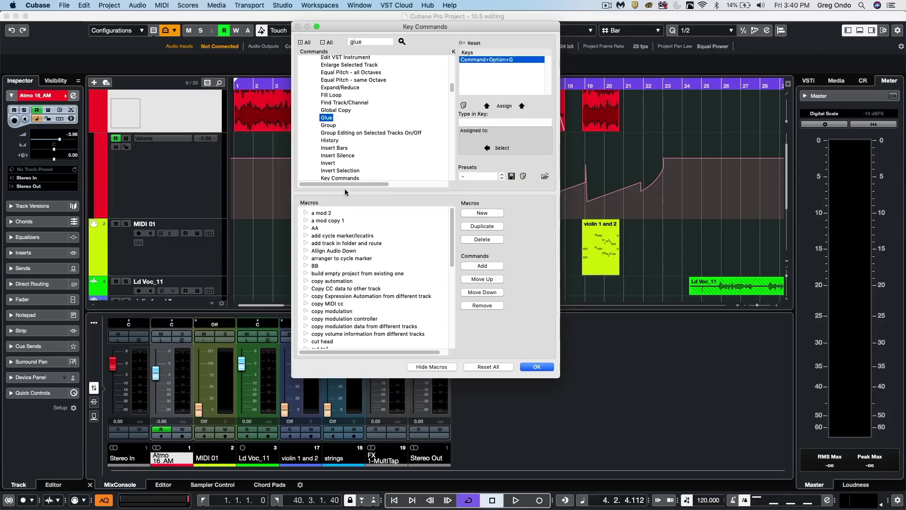
{"action": "left_click_drag", "start_coordinate": [345, 184], "coordinate": [372, 185]}
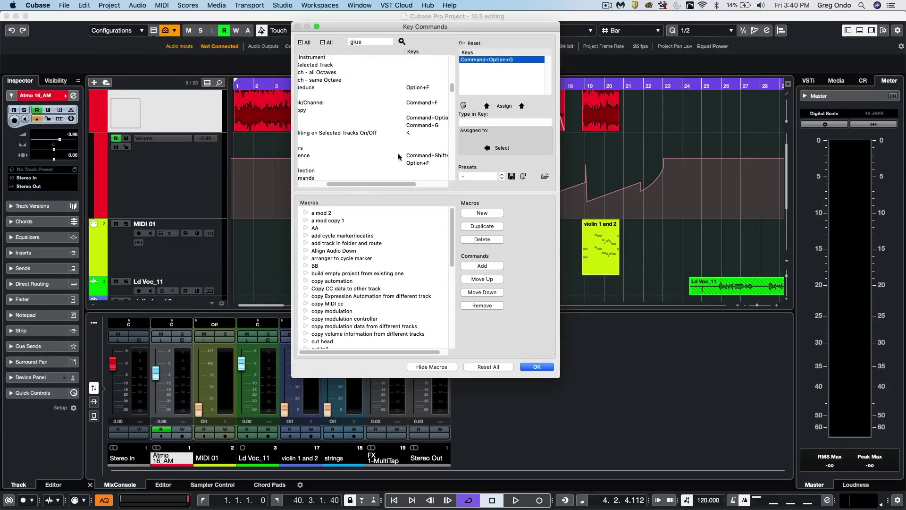
{"action": "left_click", "coordinate": [536, 366]}
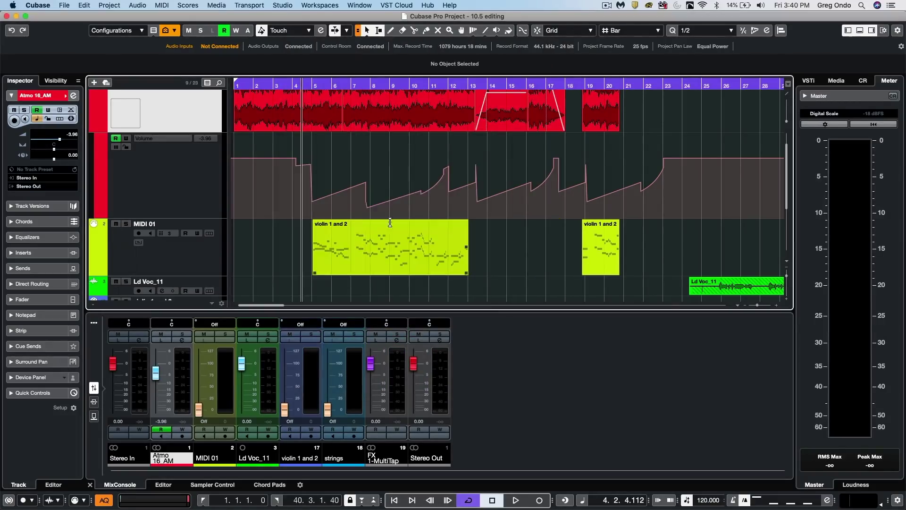
Zoom the timeline out to bars 1–73, then in around bar 10, settling on bars 6–27
{"action": "left_click_drag", "start_coordinate": [327, 84], "coordinate": [292, 169]}
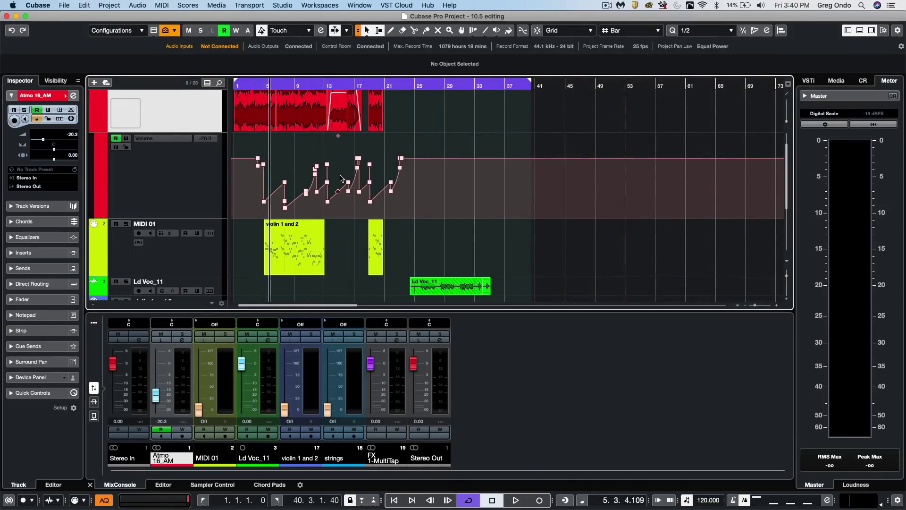
{"action": "scroll", "coordinate": [340, 177], "scroll_direction": "up", "scroll_amount": 2}
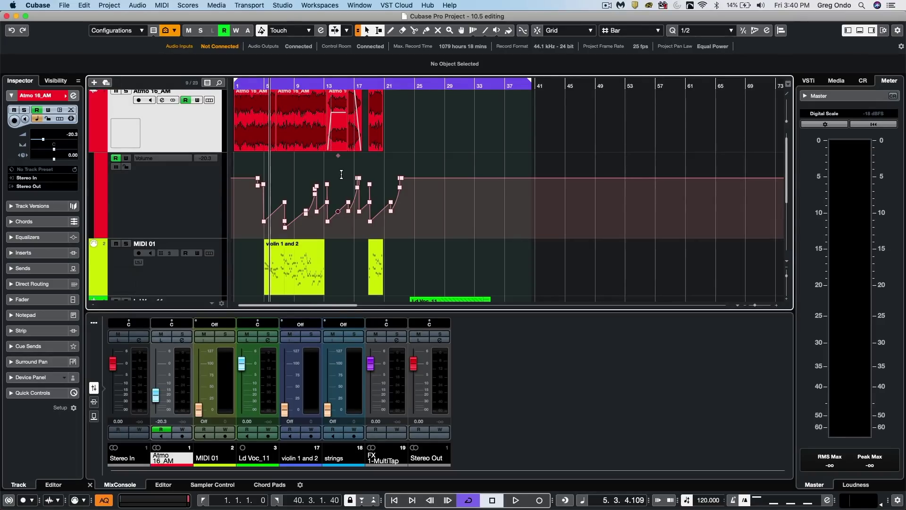
{"action": "left_click", "coordinate": [280, 85]}
{"action": "left_click_drag", "start_coordinate": [280, 92], "coordinate": [335, 83]}
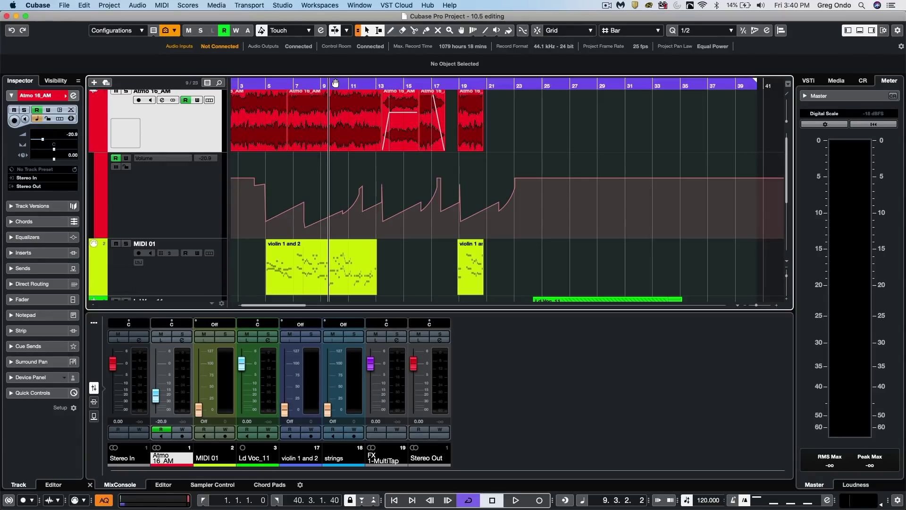
{"action": "mouse_move", "coordinate": [336, 83]}
{"action": "left_mouse_down"}
{"action": "mouse_move", "coordinate": [338, 108]}
{"action": "mouse_move", "coordinate": [338, 84]}
{"action": "left_mouse_up"}
{"action": "left_click", "coordinate": [309, 84]}
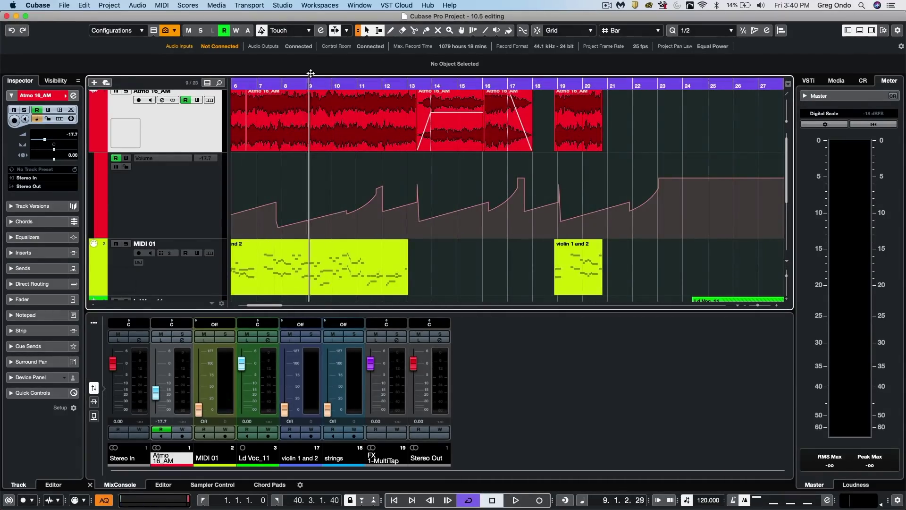
Turn off 'Clicking Locator Range in Upper Part of the Ruler Activates Cycle' in Transport preferences
{"action": "left_click", "coordinate": [42, 5]}
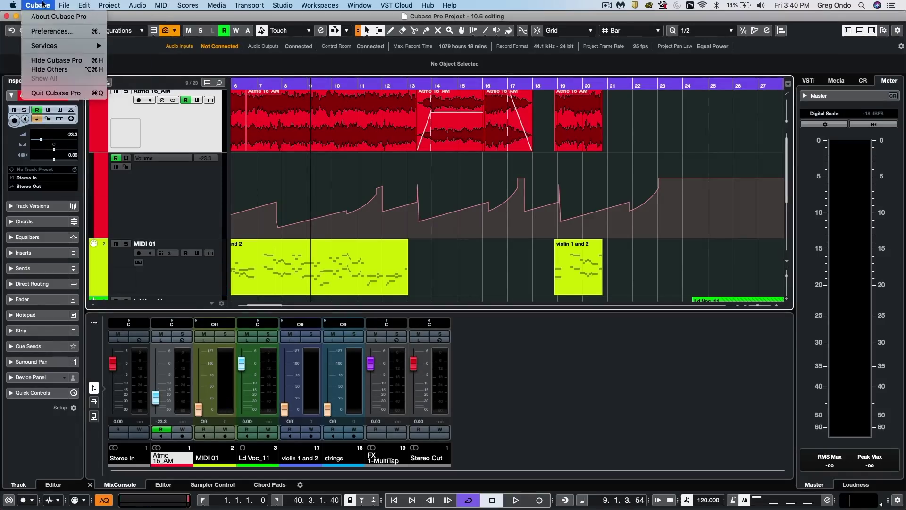
{"action": "left_click", "coordinate": [49, 32]}
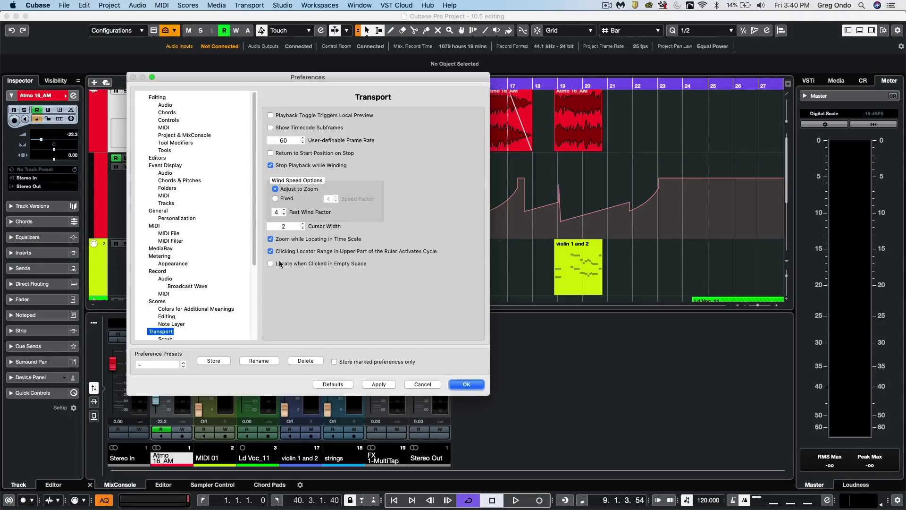
{"action": "left_click", "coordinate": [270, 250]}
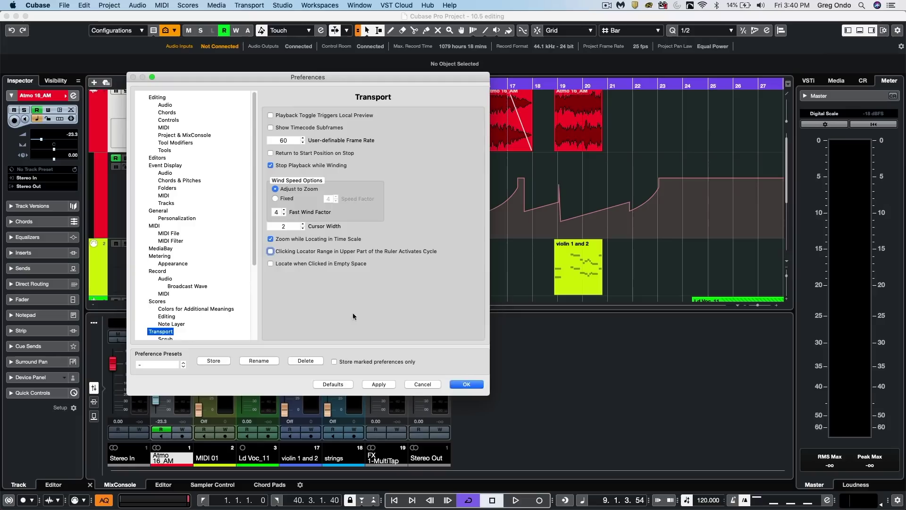
{"action": "left_click", "coordinate": [455, 384]}
{"action": "left_click_drag", "start_coordinate": [292, 81], "coordinate": [317, 71]}
Zoom to bars 3–28 and hide the Atmo 16_AM track's volume automation lane
{"action": "mouse_move", "coordinate": [491, 84]}
{"action": "left_mouse_down"}
{"action": "mouse_move", "coordinate": [491, 122]}
{"action": "mouse_move", "coordinate": [491, 71]}
{"action": "left_mouse_up"}
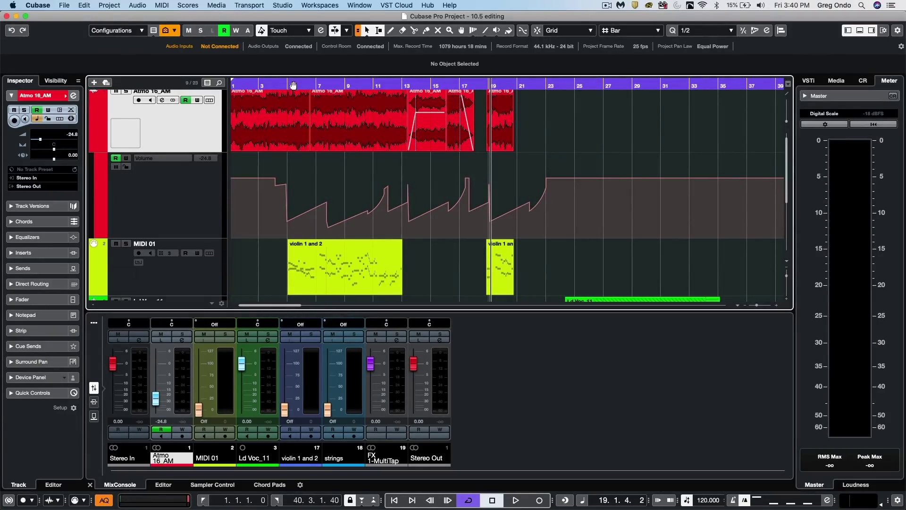
{"action": "left_click_drag", "start_coordinate": [297, 85], "coordinate": [296, 118]}
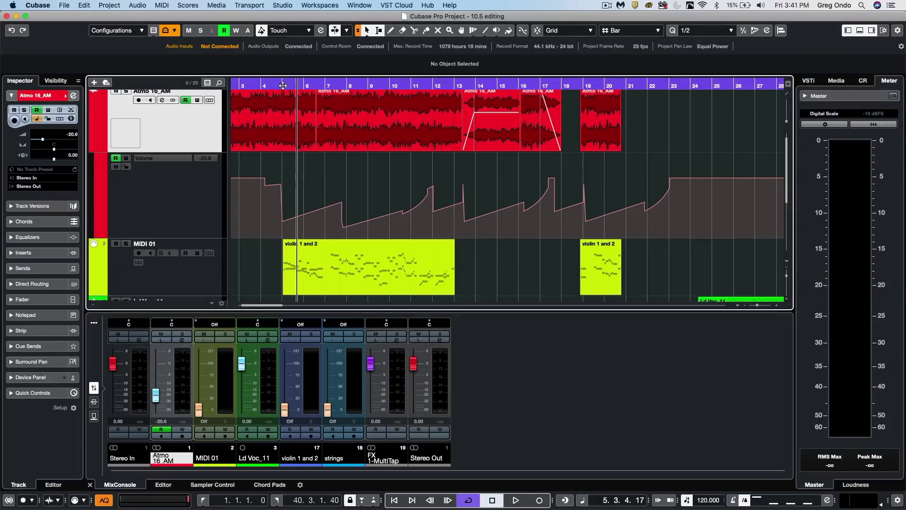
{"action": "left_click", "coordinate": [93, 145]}
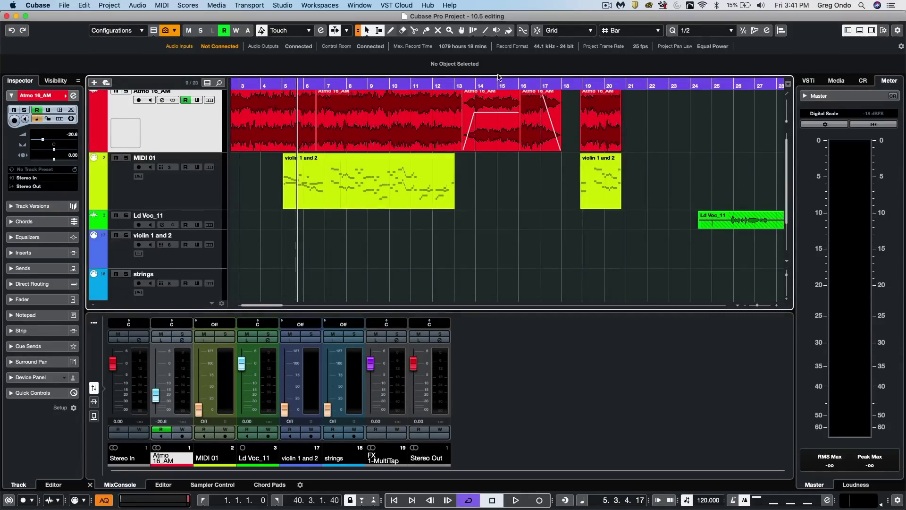
Select the Ld Voc_11 track and briefly show, then collapse, its take lanes
{"action": "left_click_drag", "start_coordinate": [297, 83], "coordinate": [296, 71]}
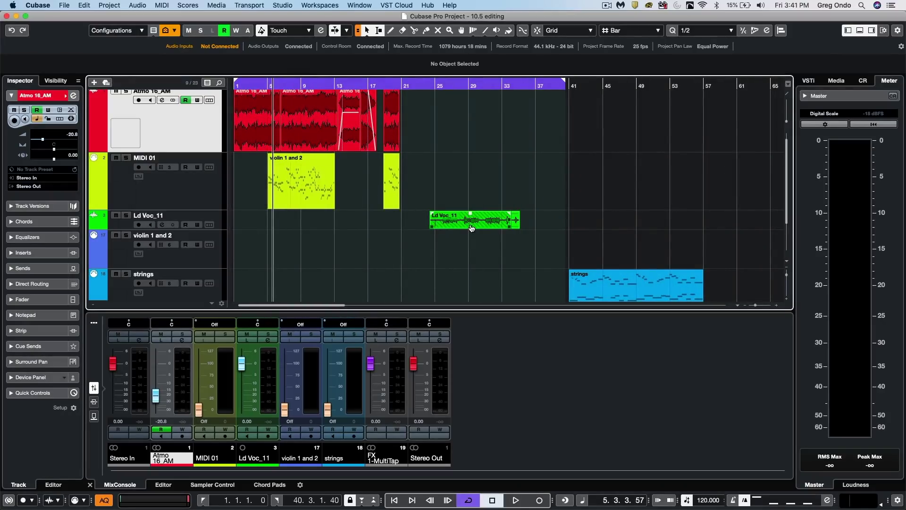
{"action": "left_click", "coordinate": [201, 220]}
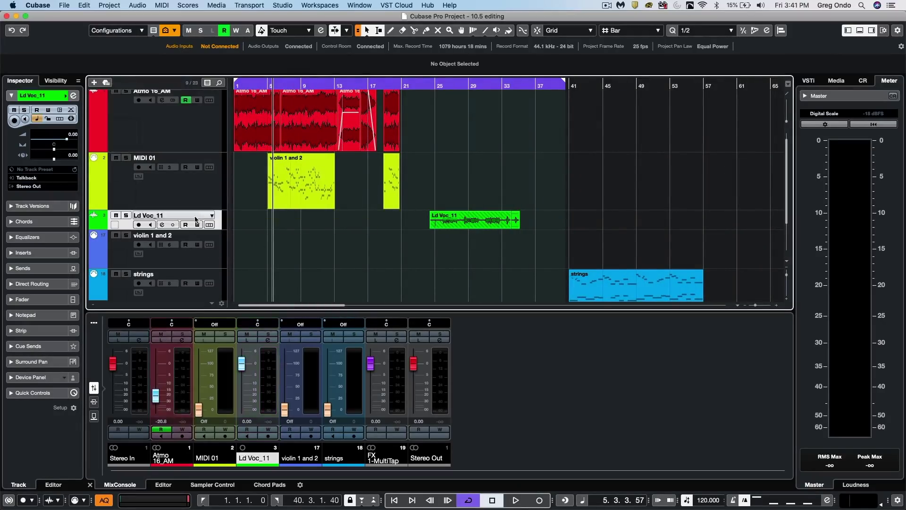
{"action": "left_click", "coordinate": [210, 225]}
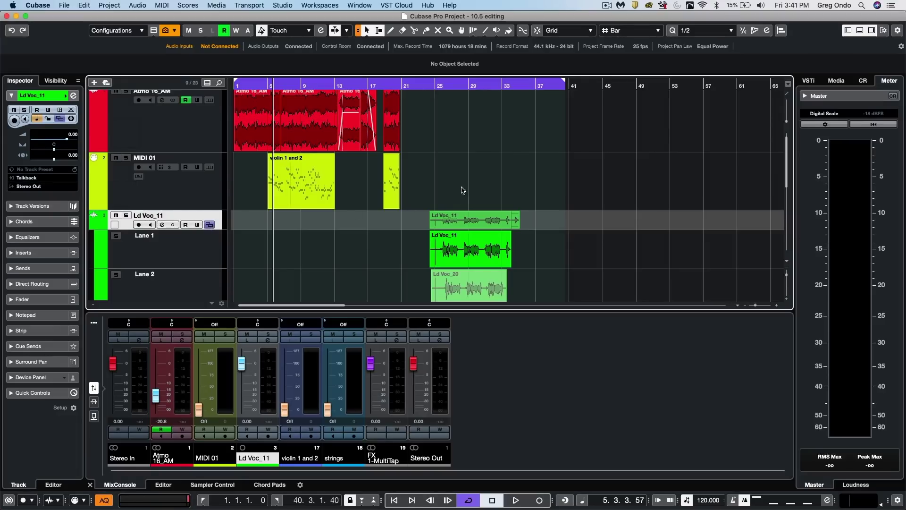
{"action": "scroll", "coordinate": [460, 189], "scroll_direction": "down", "scroll_amount": 5}
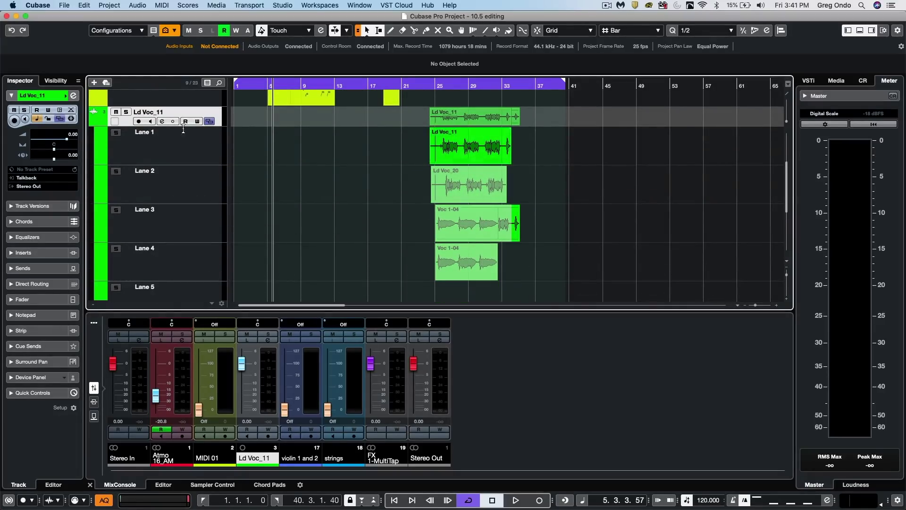
{"action": "left_click", "coordinate": [208, 121]}
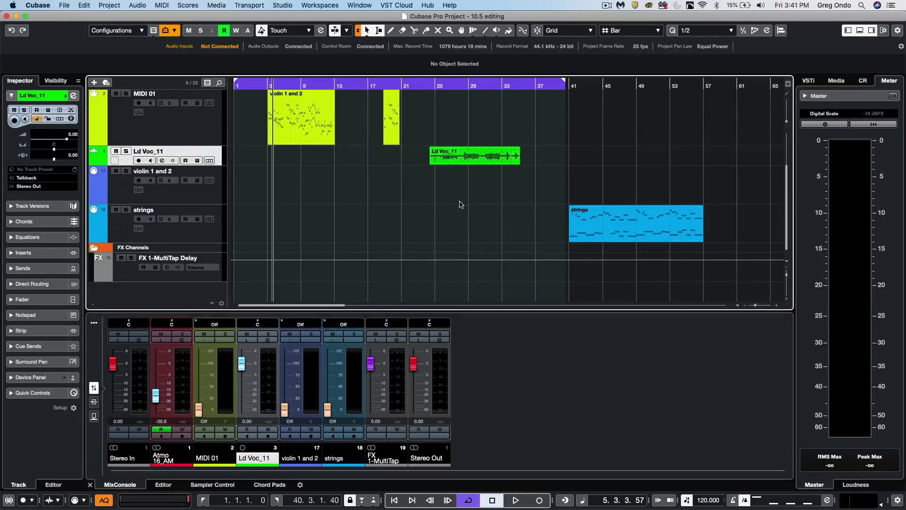
Use the vocal event's overlap list to bring Ld Voc_20, then Voc 1-04, to the front
{"action": "left_click", "coordinate": [470, 164]}
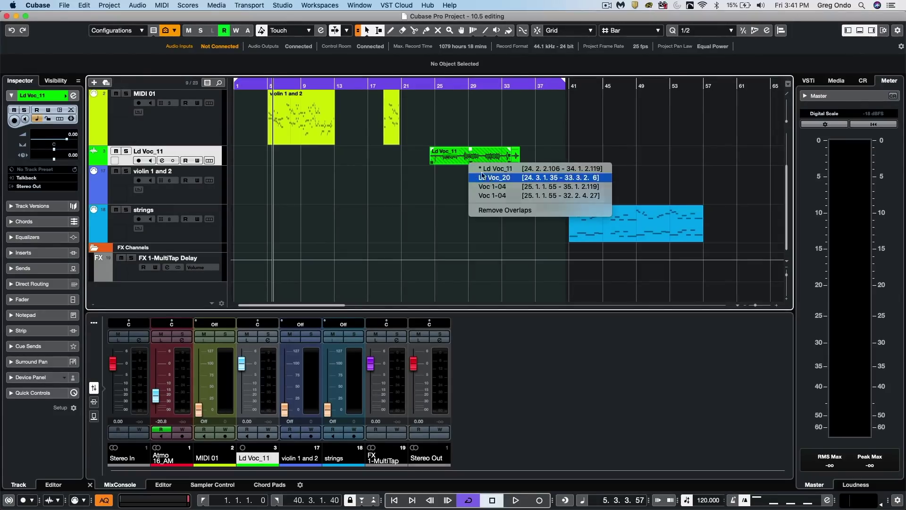
{"action": "left_click", "coordinate": [482, 177]}
{"action": "left_click", "coordinate": [470, 164]}
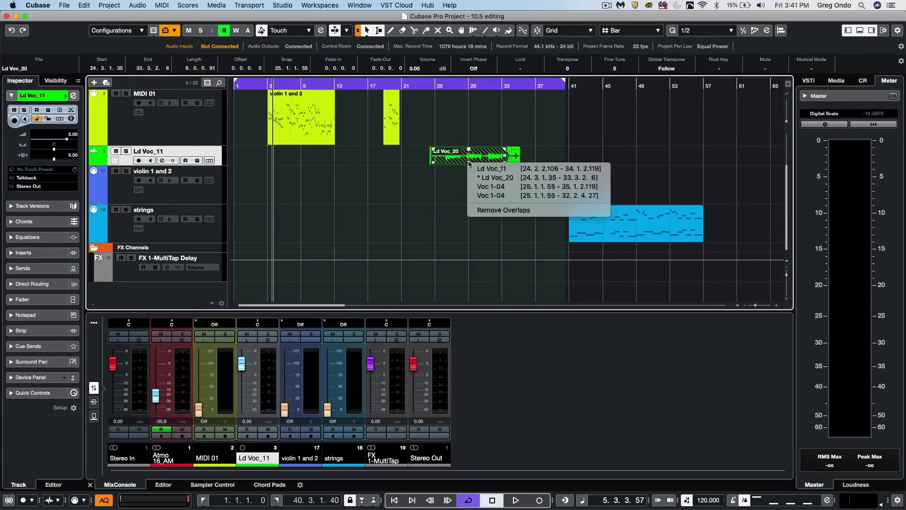
{"action": "left_click", "coordinate": [483, 188]}
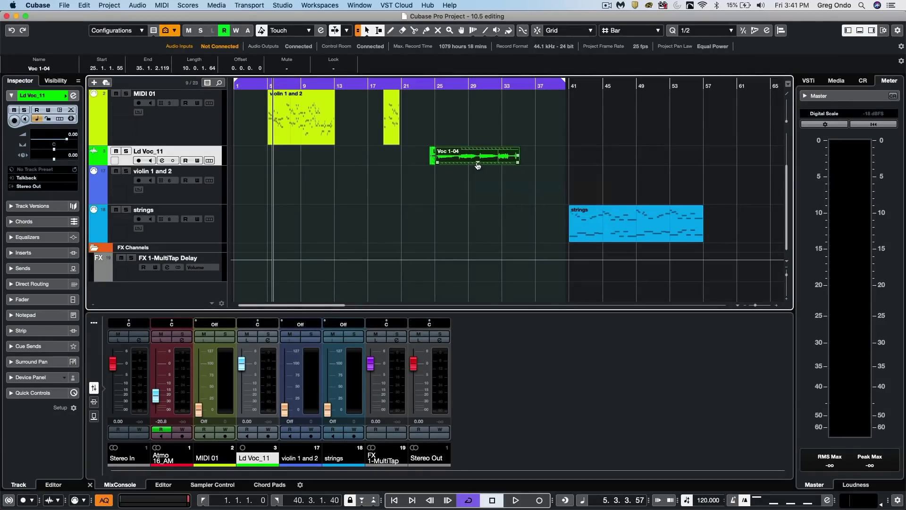
{"action": "left_click", "coordinate": [478, 165]}
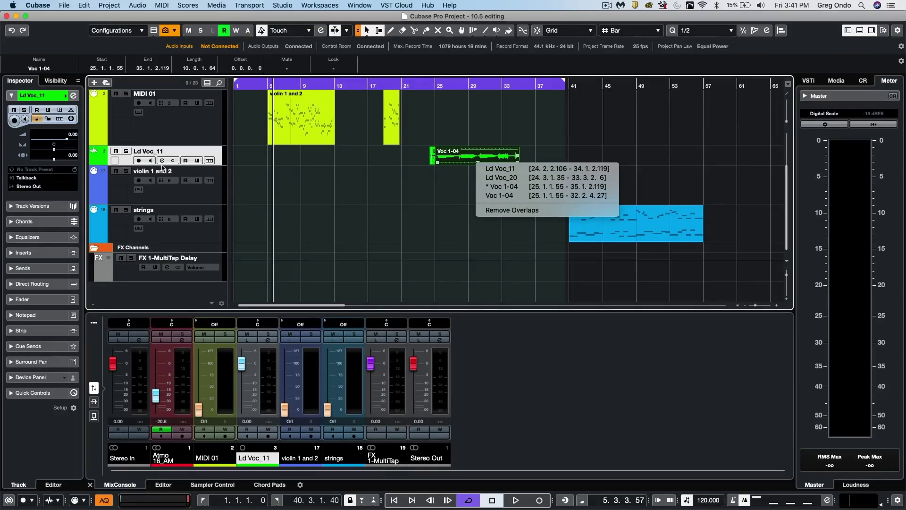
{"action": "left_click", "coordinate": [211, 162]}
Show the Ld Voc_11 lanes and use the comp tool to make Lane 1 active from bar 28.5 to 32
{"action": "left_click", "coordinate": [209, 161]}
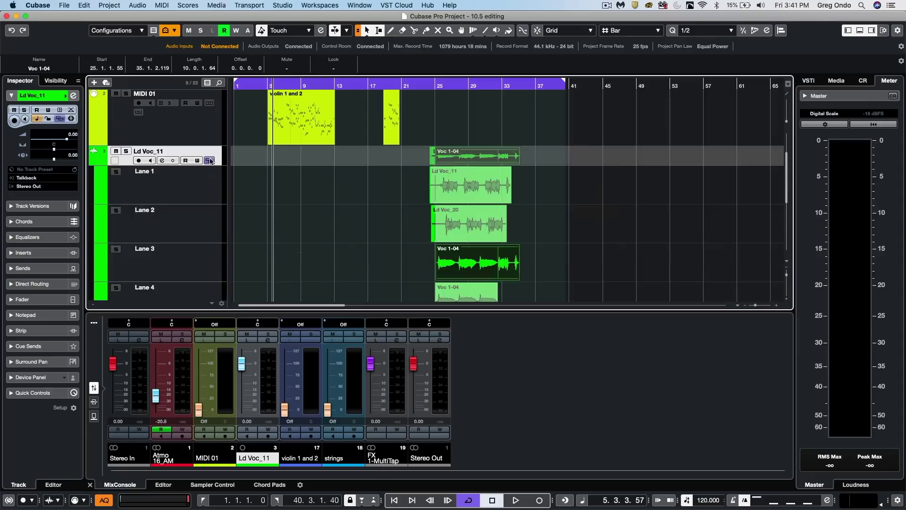
{"action": "right_click", "coordinate": [471, 198]}
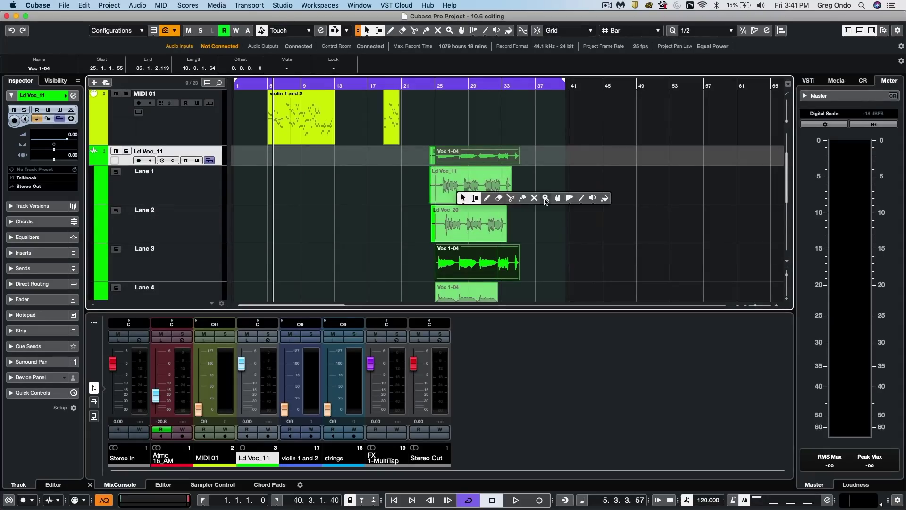
{"action": "left_click", "coordinate": [558, 198]}
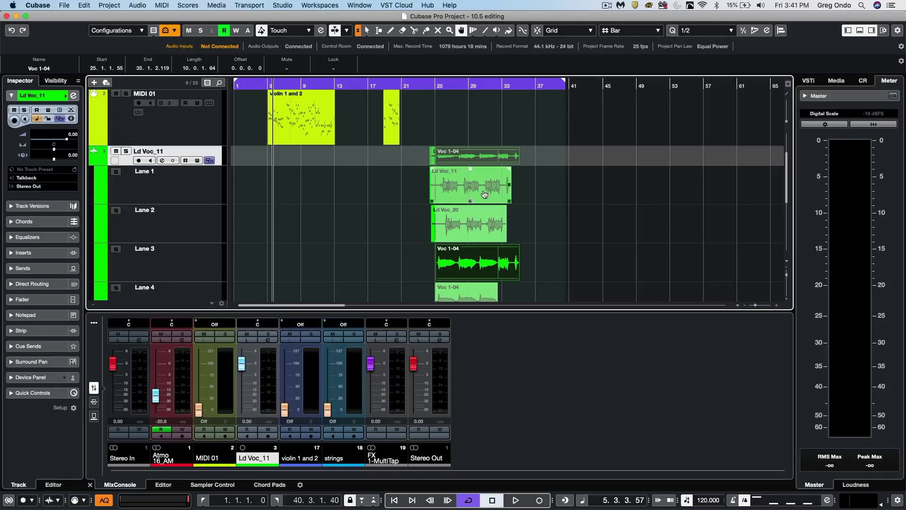
{"action": "left_click_drag", "start_coordinate": [484, 194], "coordinate": [503, 191]}
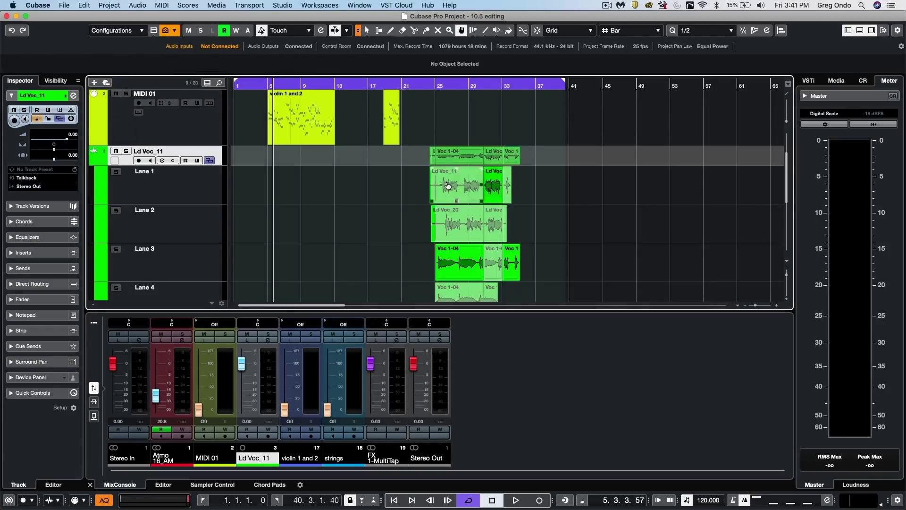
Remove the hidden overlapping take portions, then collapse the lanes and scroll the track list to the top
{"action": "left_click", "coordinate": [210, 160]}
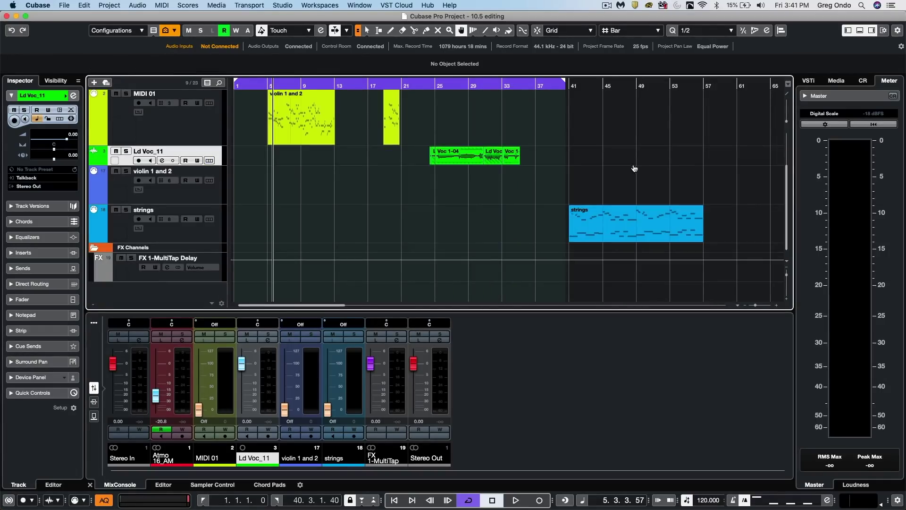
{"action": "left_click", "coordinate": [491, 160]}
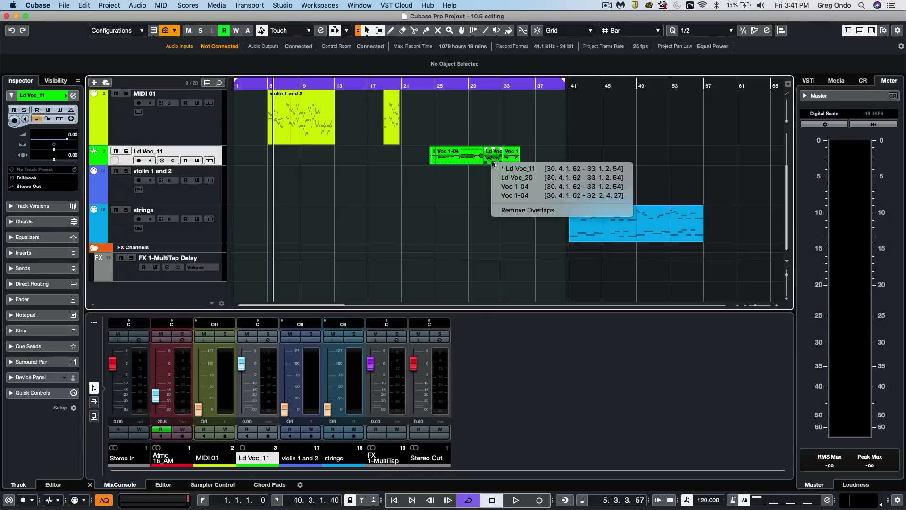
{"action": "left_click", "coordinate": [503, 209]}
{"action": "left_click", "coordinate": [208, 161]}
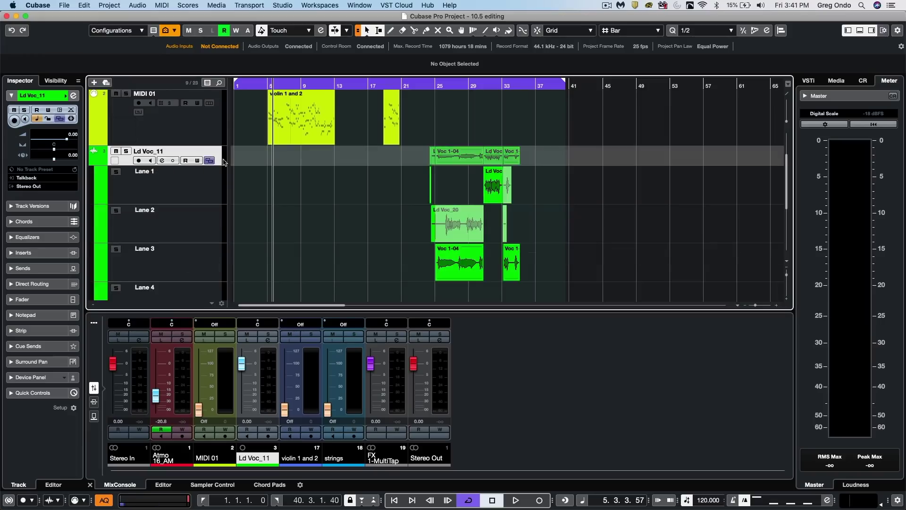
{"action": "scroll", "coordinate": [461, 190], "scroll_direction": "down", "scroll_amount": 3}
{"action": "scroll", "coordinate": [497, 233], "scroll_direction": "up", "scroll_amount": 5}
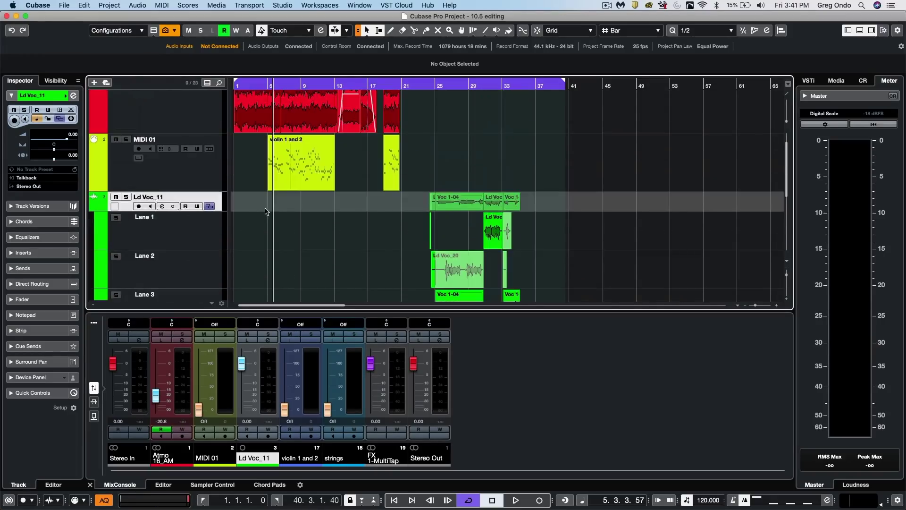
{"action": "left_click", "coordinate": [209, 207]}
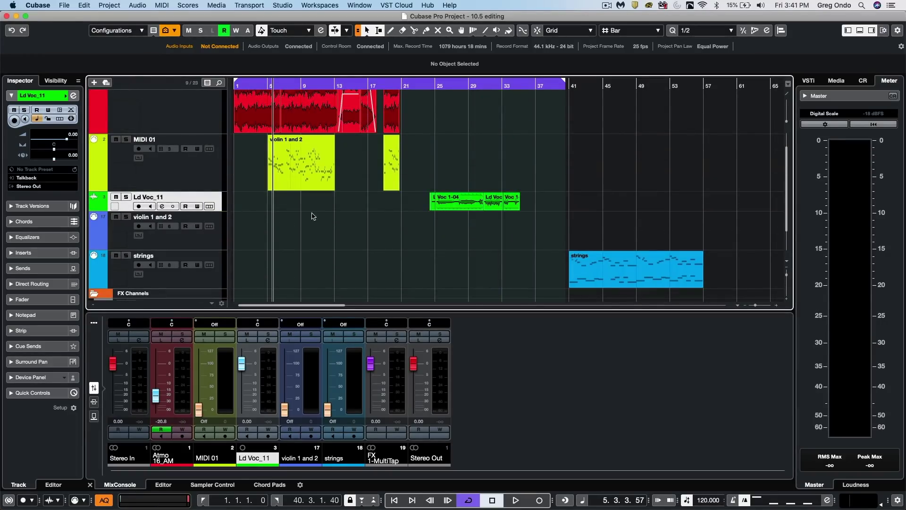
{"action": "scroll", "coordinate": [411, 219], "scroll_direction": "up", "scroll_amount": 2}
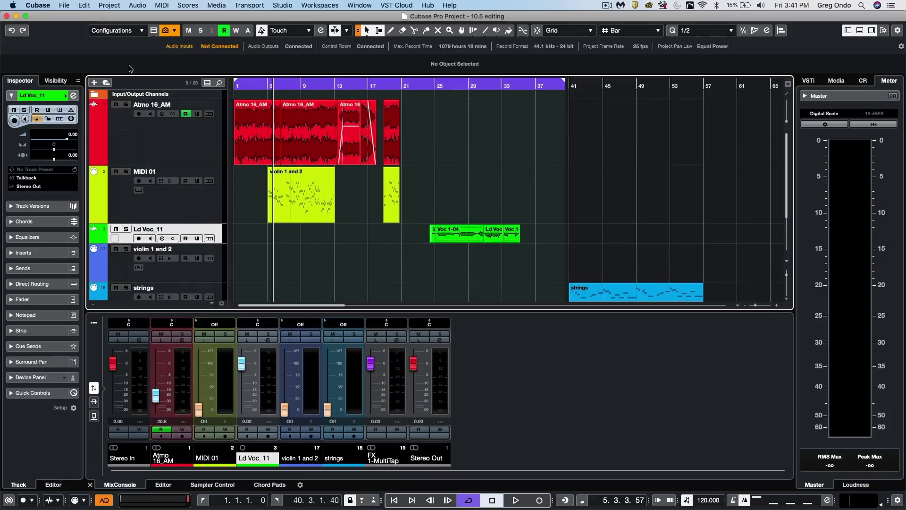
Apply Loudness Normalization at -14.0 LUFS to the first Atmo 16_AM audio event
{"action": "left_click", "coordinate": [237, 84]}
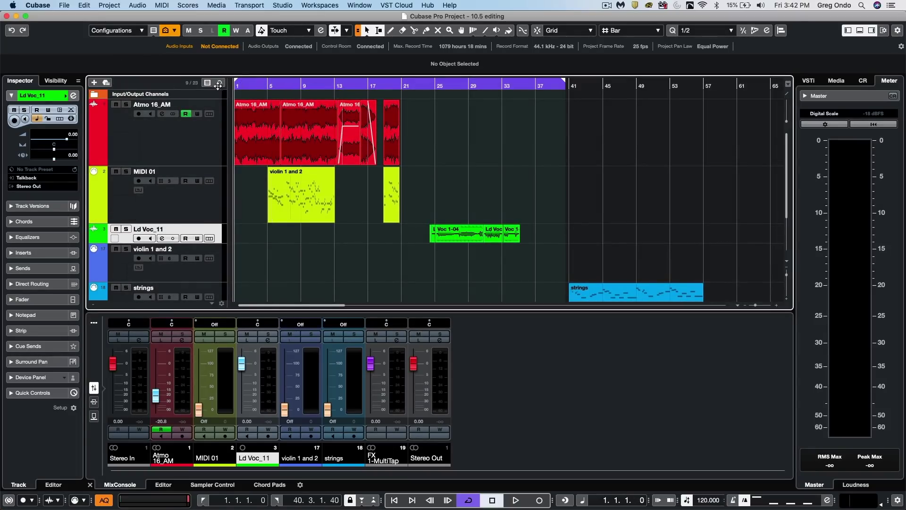
{"action": "left_click", "coordinate": [265, 141]}
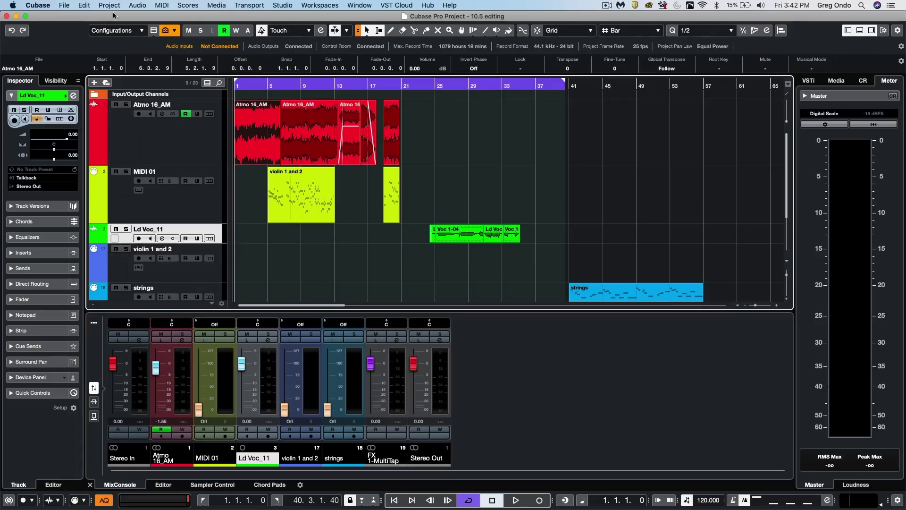
{"action": "left_click", "coordinate": [137, 6]}
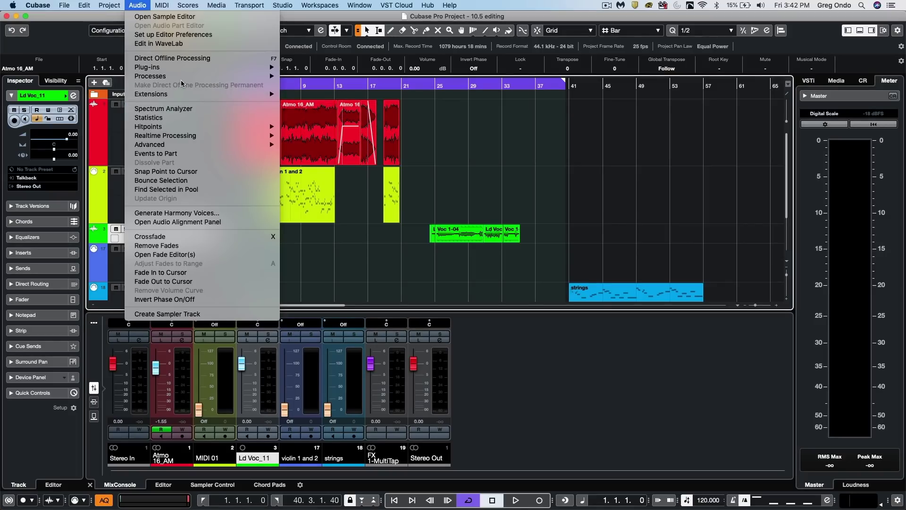
{"action": "mouse_move", "coordinate": [182, 76]}
{"action": "left_click", "coordinate": [329, 124]}
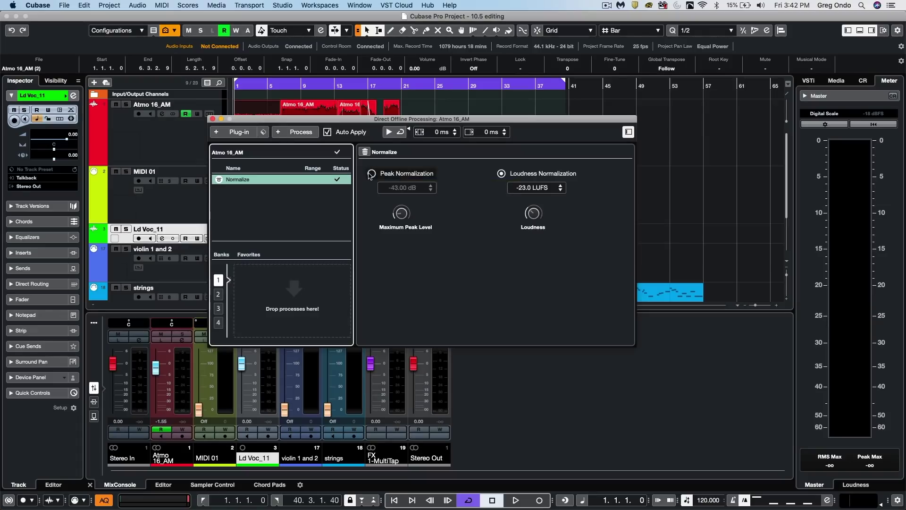
{"action": "left_click", "coordinate": [371, 173]}
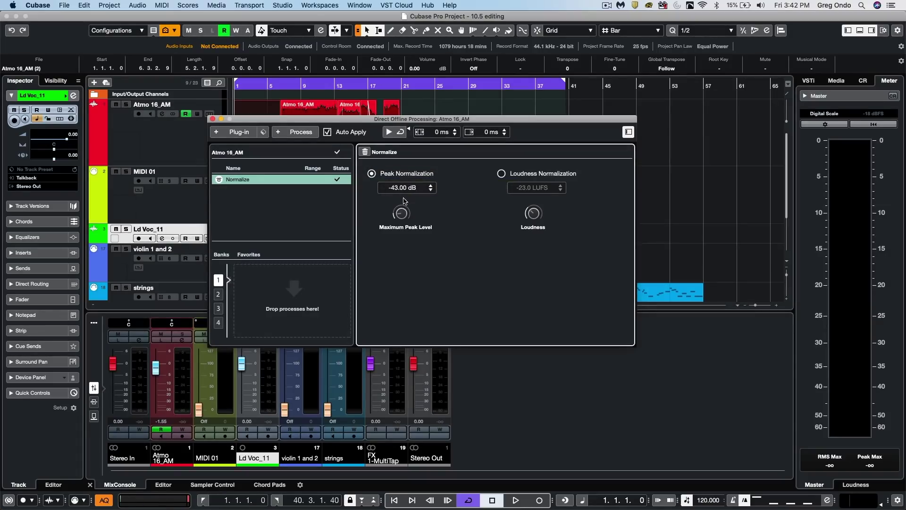
{"action": "left_click", "coordinate": [495, 174]}
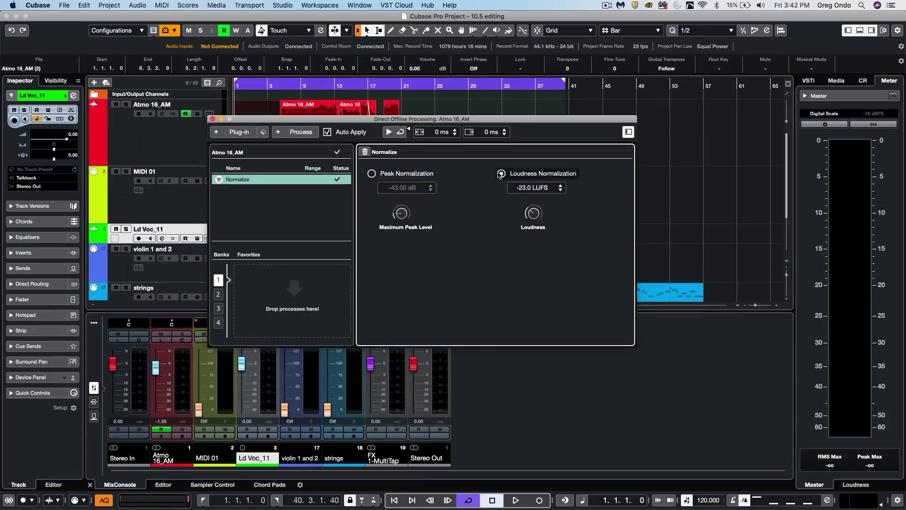
{"action": "left_click", "coordinate": [534, 188]}
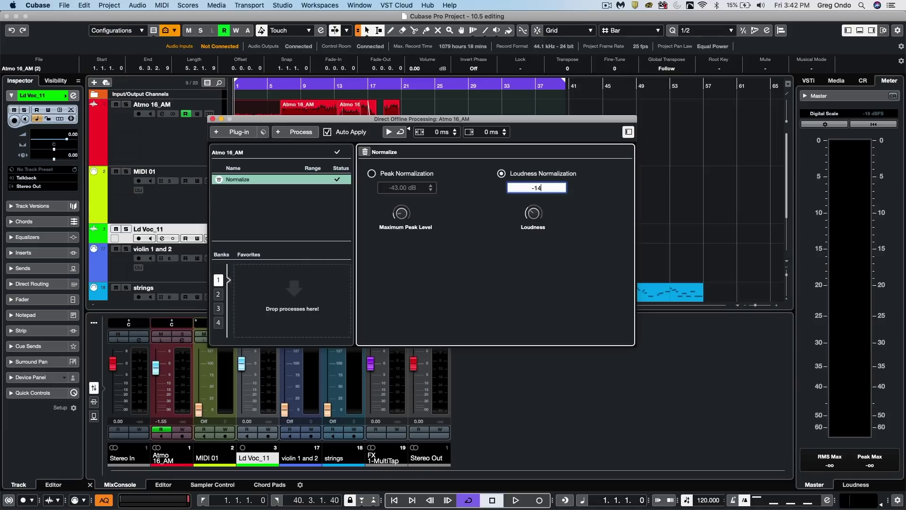
{"action": "key", "text": "Return"}
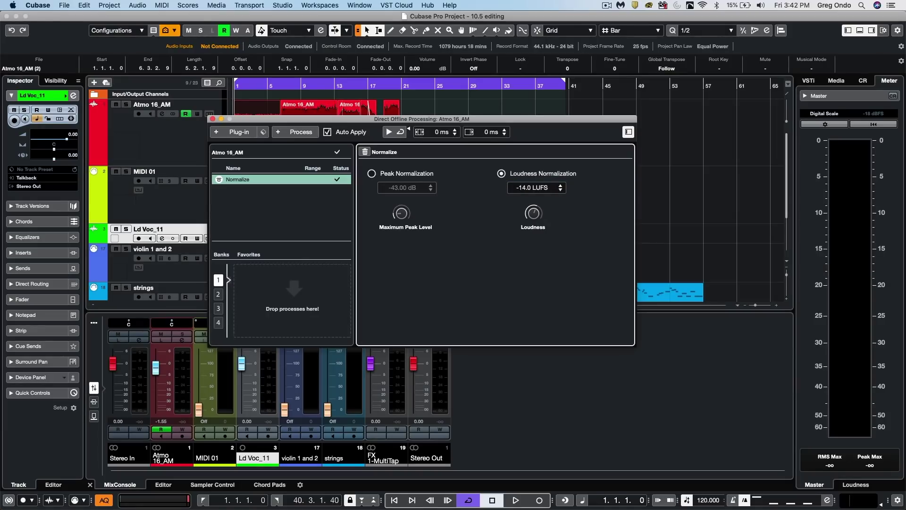
{"action": "left_click", "coordinate": [500, 173]}
{"action": "left_click", "coordinate": [211, 119]}
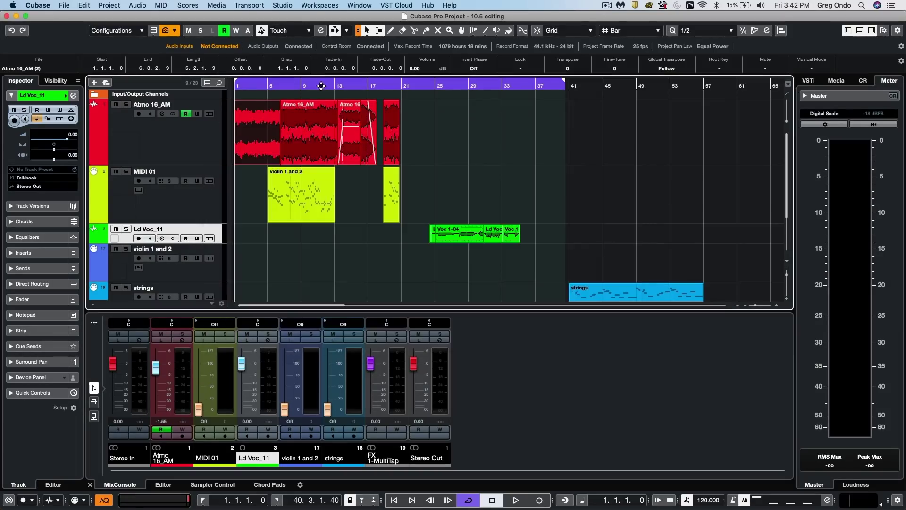
Select the strings MIDI part and open it in the Score Editor with Ctrl+R
{"action": "key", "text": "g"}
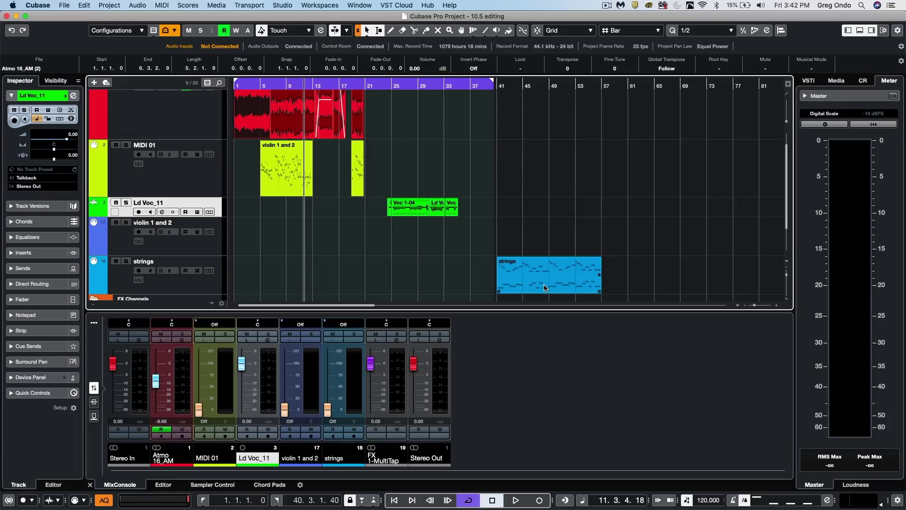
{"action": "left_click", "coordinate": [545, 288]}
{"action": "double_click", "coordinate": [545, 287]}
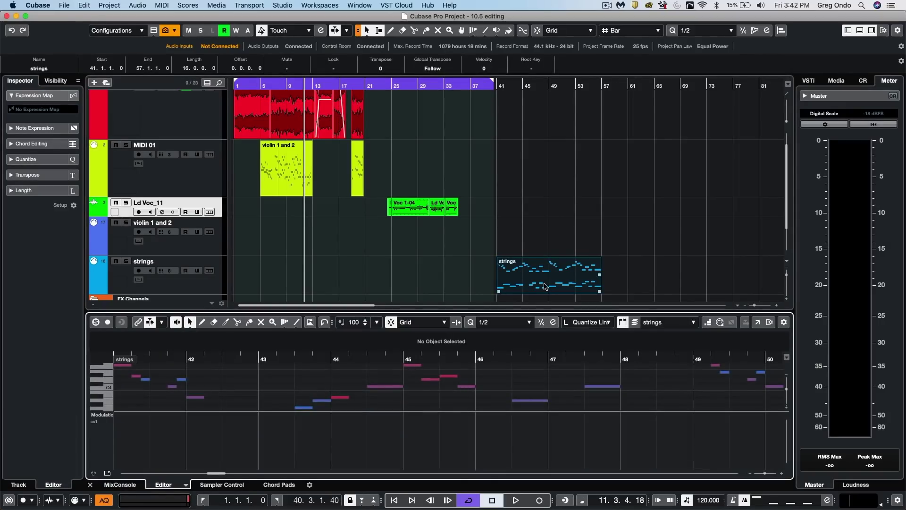
{"action": "key", "text": "super+r"}
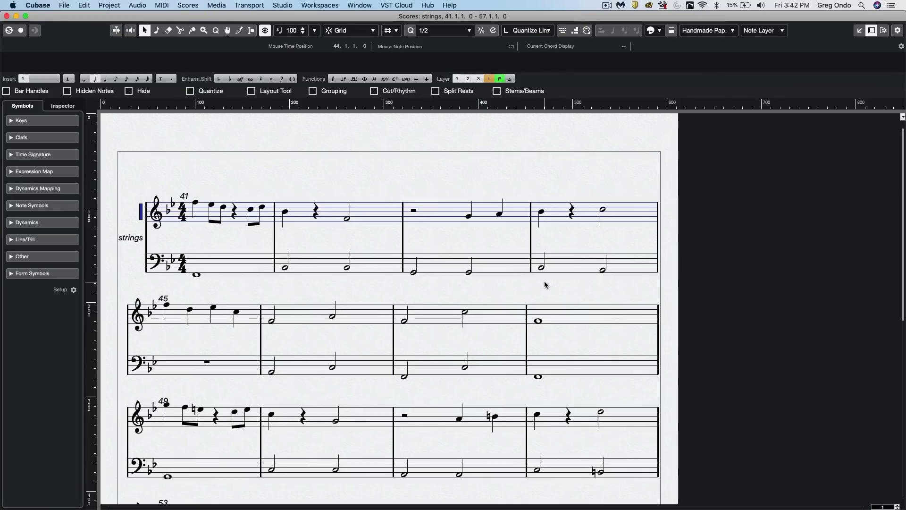
{"action": "key", "text": "super+comma"}
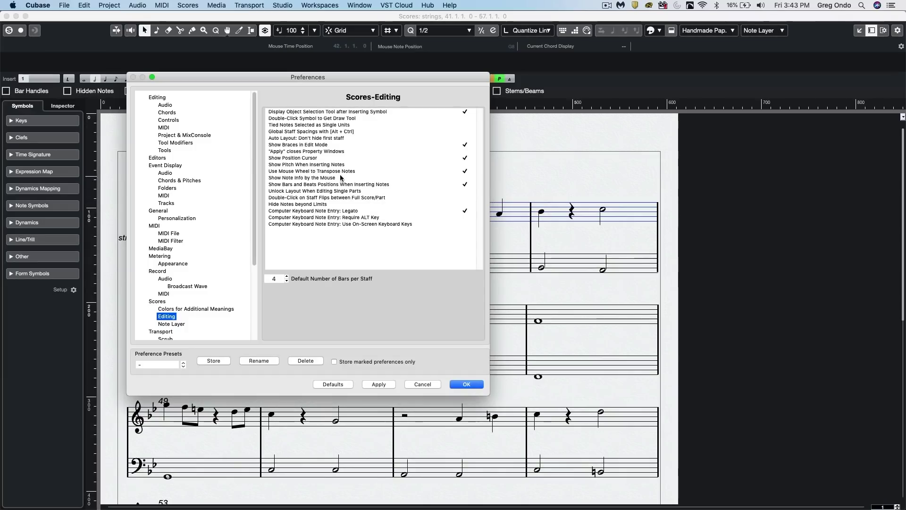
{"action": "left_click", "coordinate": [466, 385]}
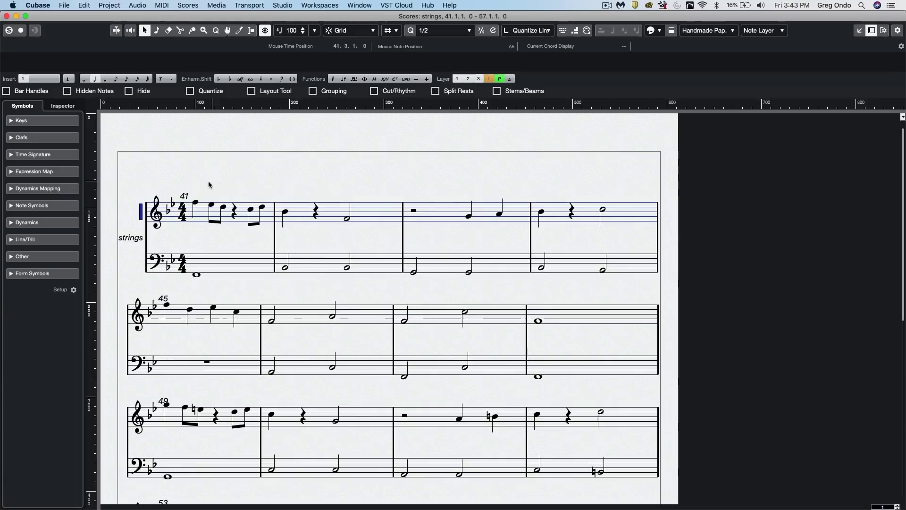
Select the bar 41 treble-staff notes and nudge them up, then back to their original pitch
{"action": "left_click_drag", "start_coordinate": [199, 191], "coordinate": [266, 214]}
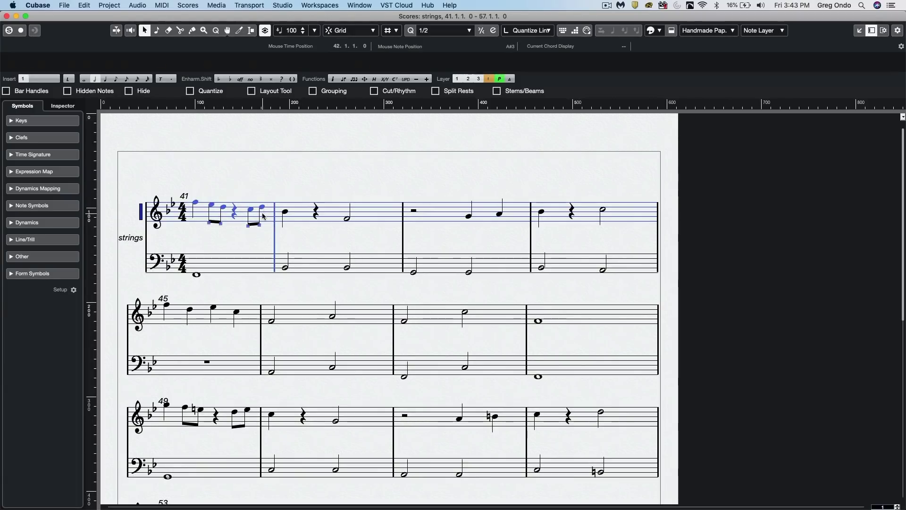
{"action": "key", "text": "Up"}
{"action": "key", "text": "Up"}
{"action": "key", "text": "Up"}
{"action": "key", "text": "Up"}
{"action": "key", "text": "Down"}
{"action": "key", "text": "Down"}
{"action": "key", "text": "Down"}
{"action": "key", "text": "Down"}
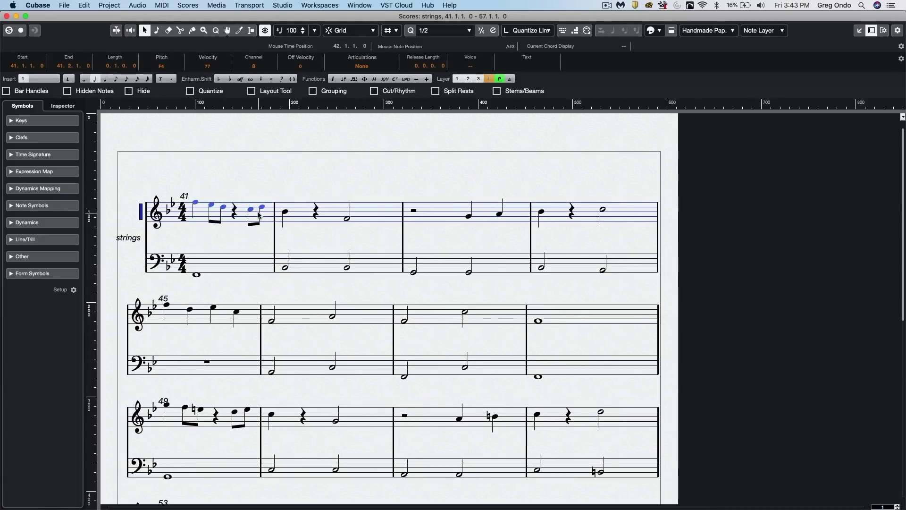
{"action": "left_click", "coordinate": [38, 5]}
{"action": "left_click", "coordinate": [34, 33]}
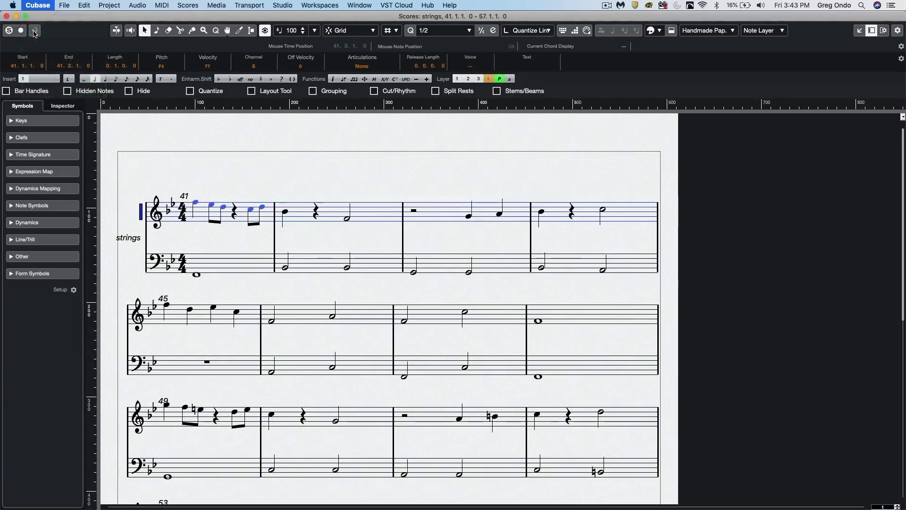
Disable 'Use Mouse Wheel to Transpose Notes' and enter a quarter note in bass bar 45
{"action": "left_click", "coordinate": [464, 171]}
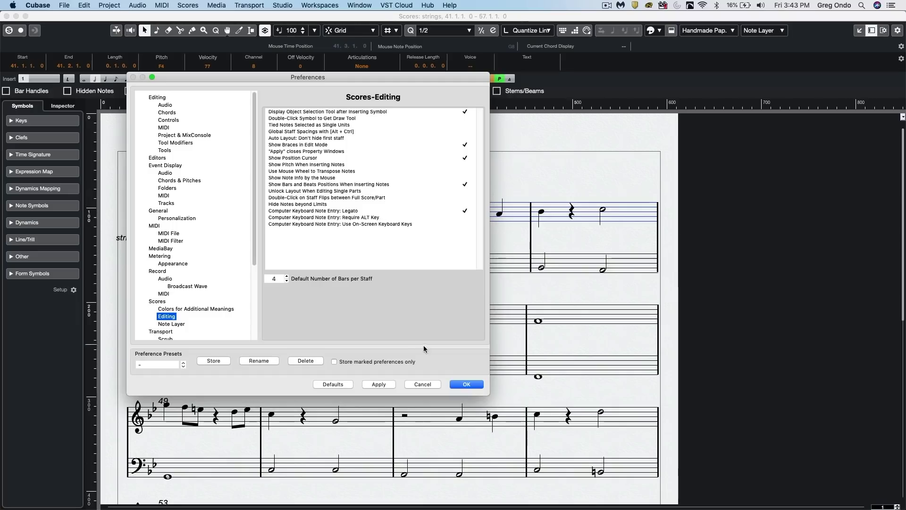
{"action": "left_click", "coordinate": [466, 384]}
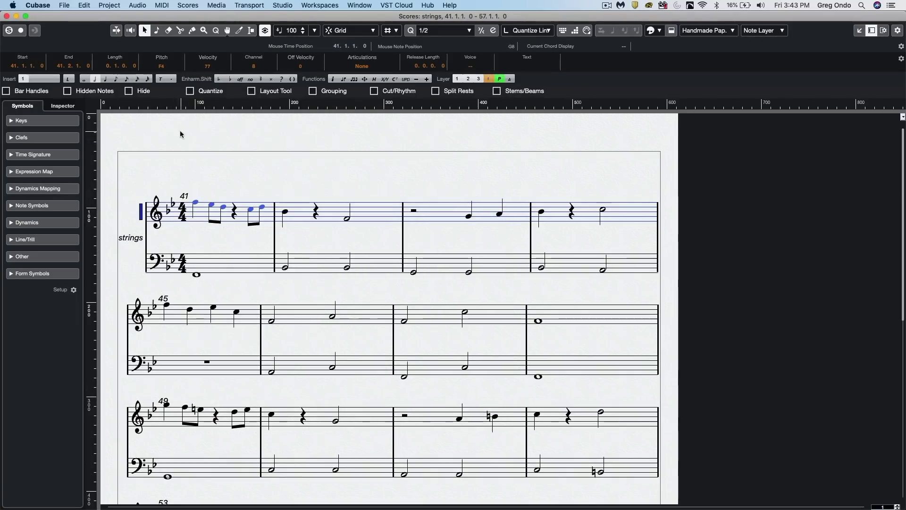
{"action": "left_click", "coordinate": [105, 80]}
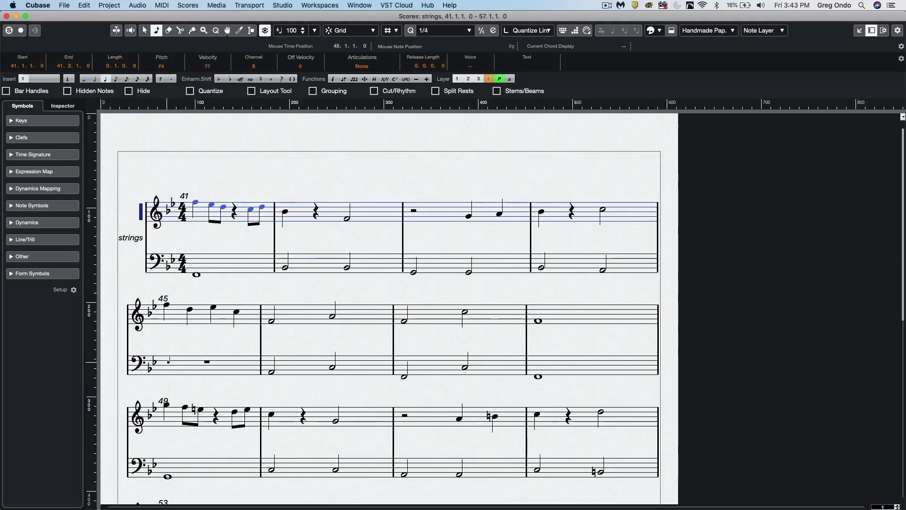
{"action": "left_click", "coordinate": [166, 361]}
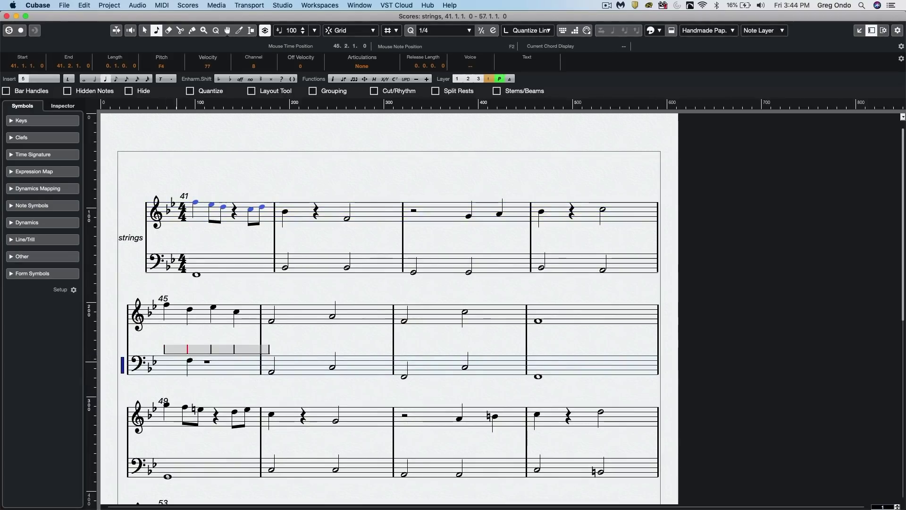
{"action": "mouse_move", "coordinate": [166, 361]}
{"action": "left_mouse_down"}
{"action": "mouse_move", "coordinate": [213, 361]}
{"action": "mouse_move", "coordinate": [166, 363]}
{"action": "left_mouse_up"}
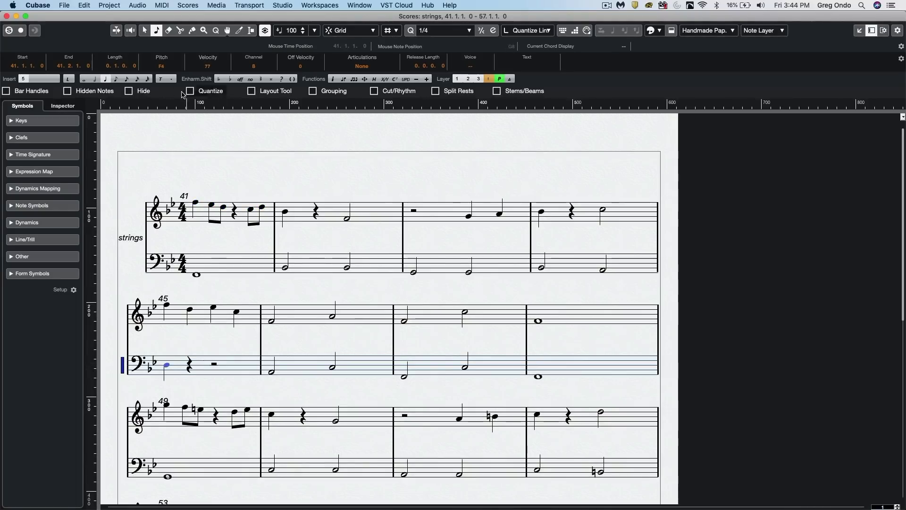
Enter an eighth-note triplet on beat 3 of bass bar 45
{"action": "left_click", "coordinate": [116, 80]}
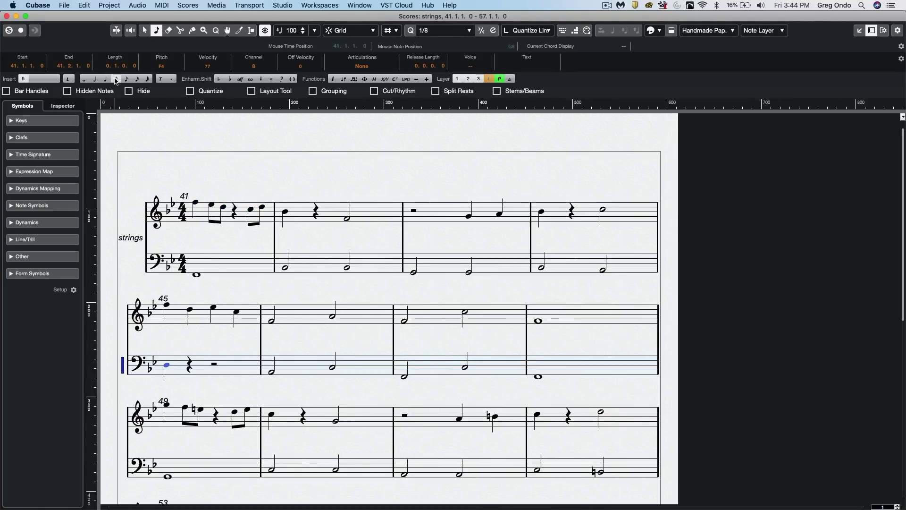
{"action": "left_click", "coordinate": [161, 79]}
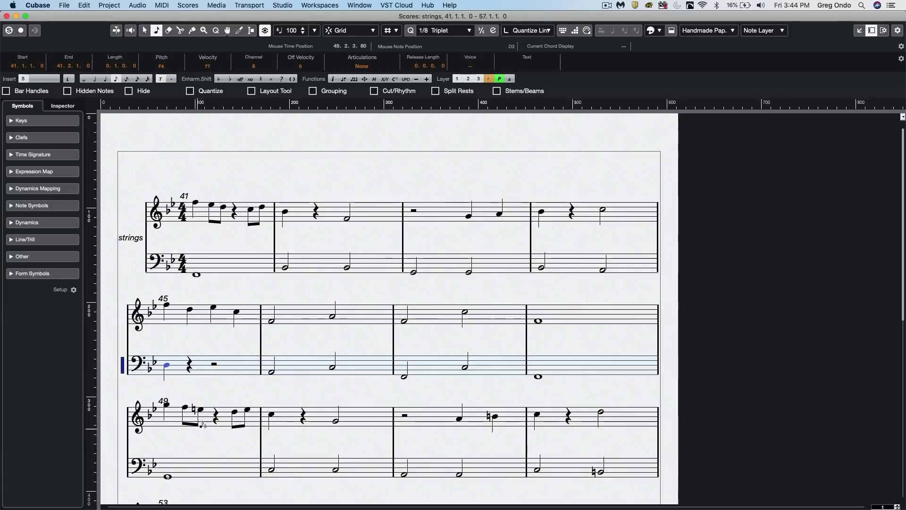
{"action": "left_click_drag", "start_coordinate": [214, 364], "coordinate": [229, 359]}
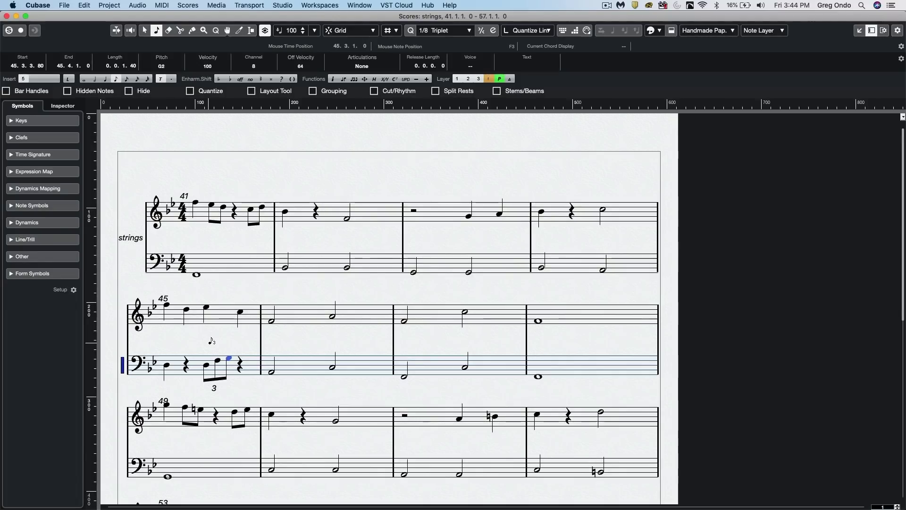
{"action": "left_click", "coordinate": [168, 262]}
Switch to the object selection tool and apply the project Notation Style in Score Settings
{"action": "right_click", "coordinate": [184, 232]}
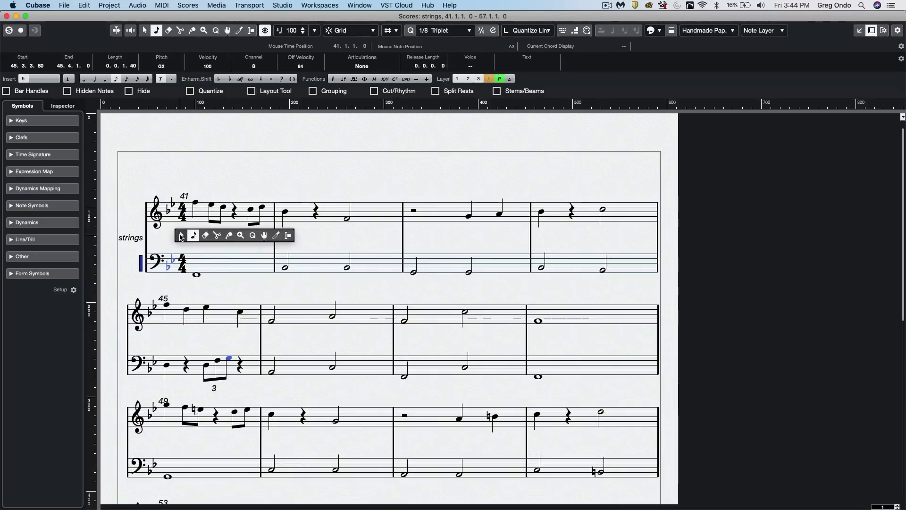
{"action": "left_click", "coordinate": [184, 235]}
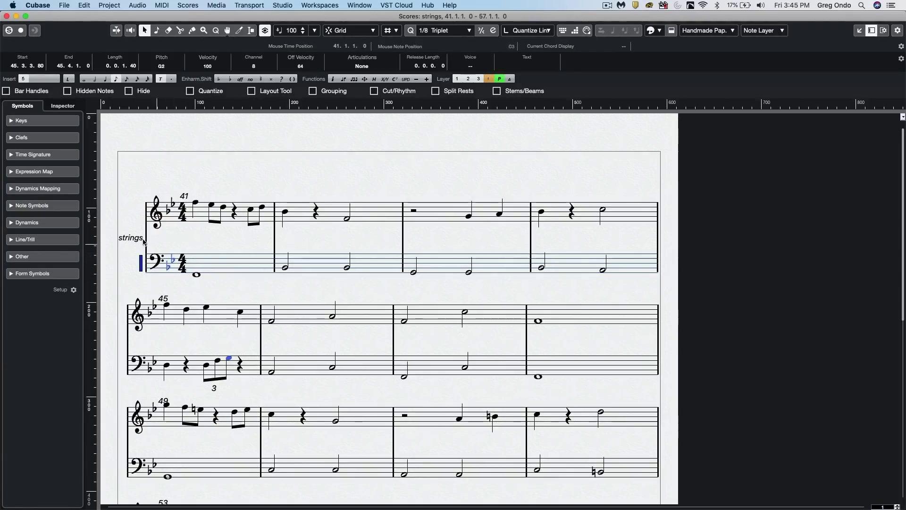
{"action": "left_click", "coordinate": [140, 215]}
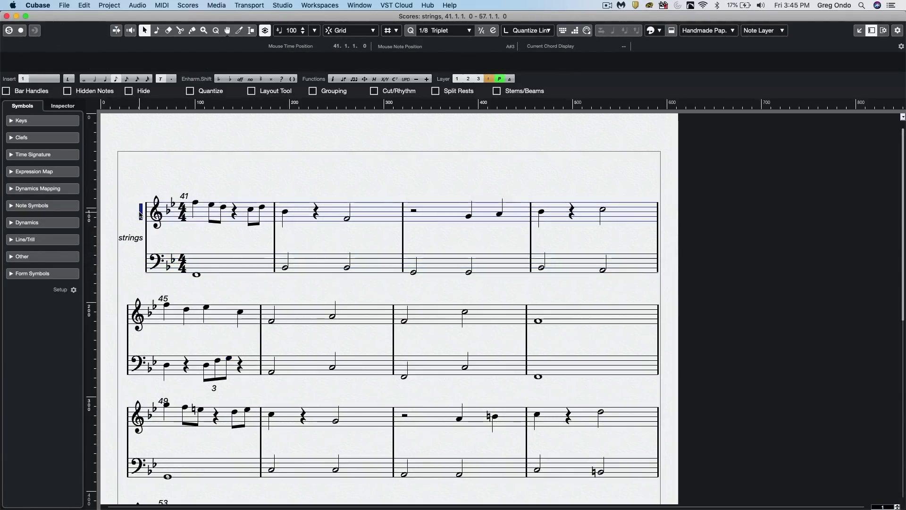
{"action": "double_click", "coordinate": [141, 215]}
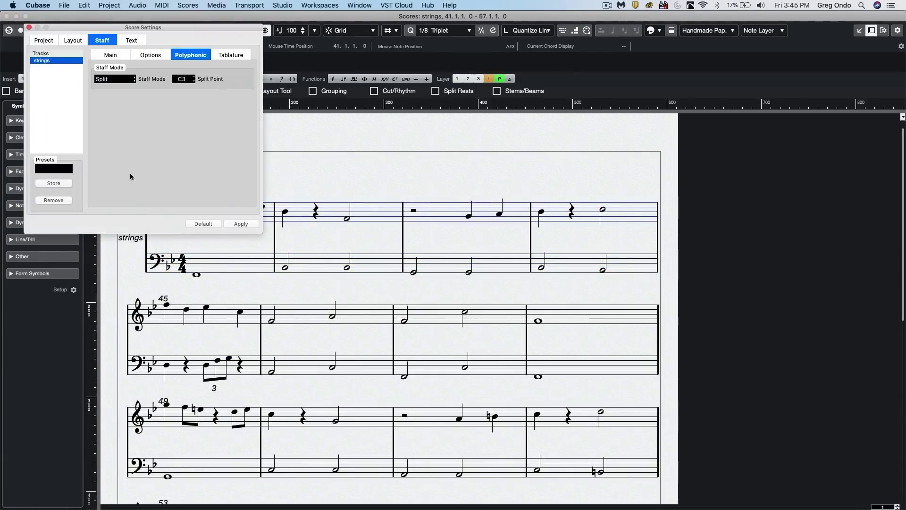
{"action": "left_click", "coordinate": [48, 42]}
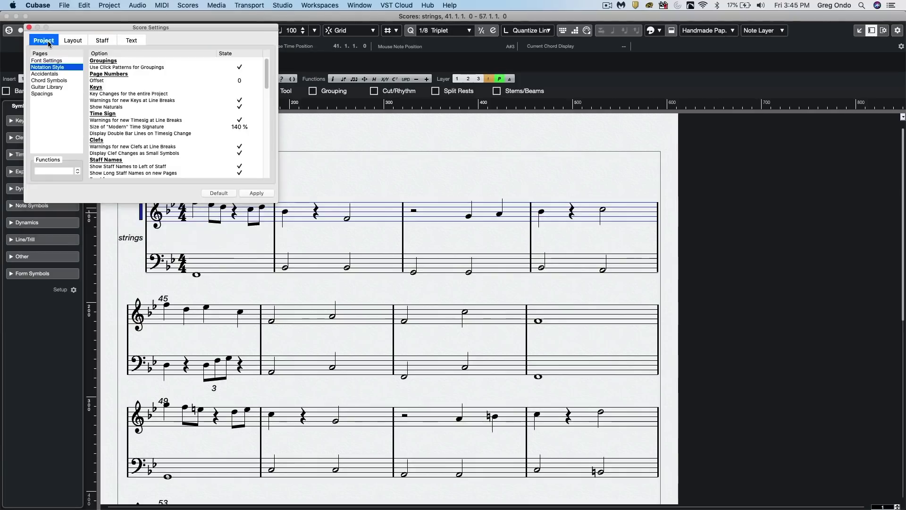
{"action": "left_click", "coordinate": [260, 193]}
Close Score Settings and open the 'strings' staff name for editing
{"action": "left_click", "coordinate": [130, 227]}
{"action": "left_click", "coordinate": [127, 239]}
{"action": "left_click", "coordinate": [175, 218]}
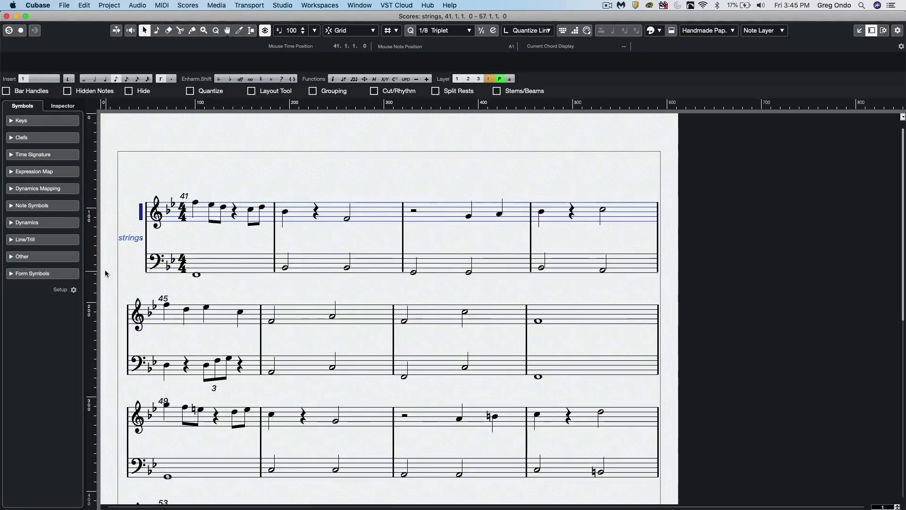
{"action": "double_click", "coordinate": [128, 239]}
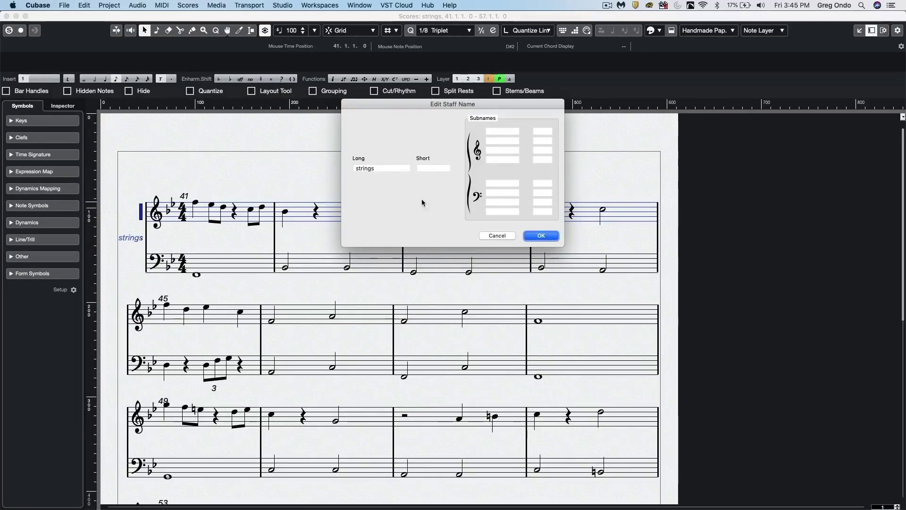
Replace the 'strings' staff name with subnames 'violin' for treble and 'cello' for bass
{"action": "double_click", "coordinate": [376, 168]}
{"action": "key", "text": "BackSpace"}
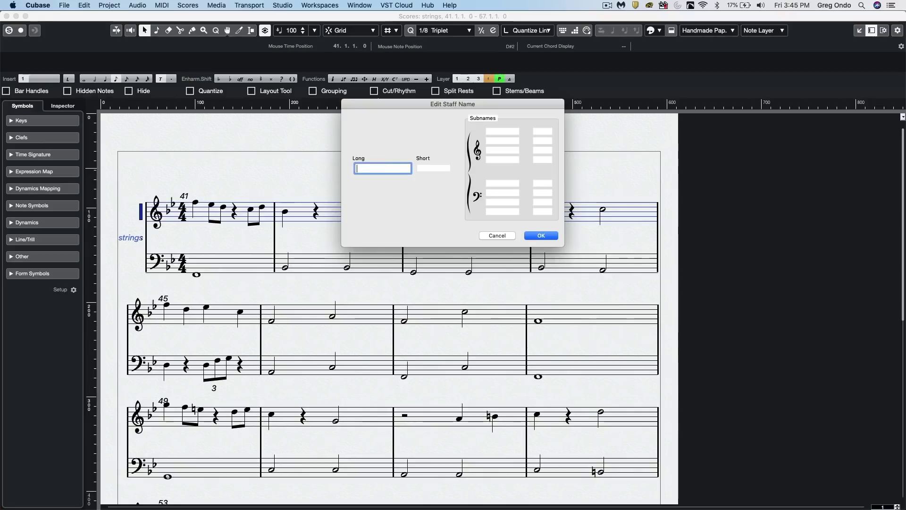
{"action": "left_click", "coordinate": [497, 131]}
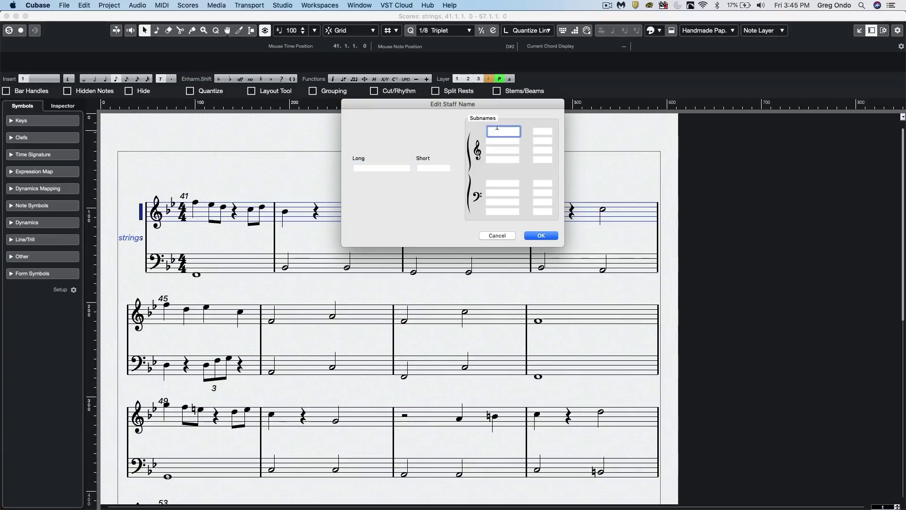
{"action": "type", "text": "violin"}
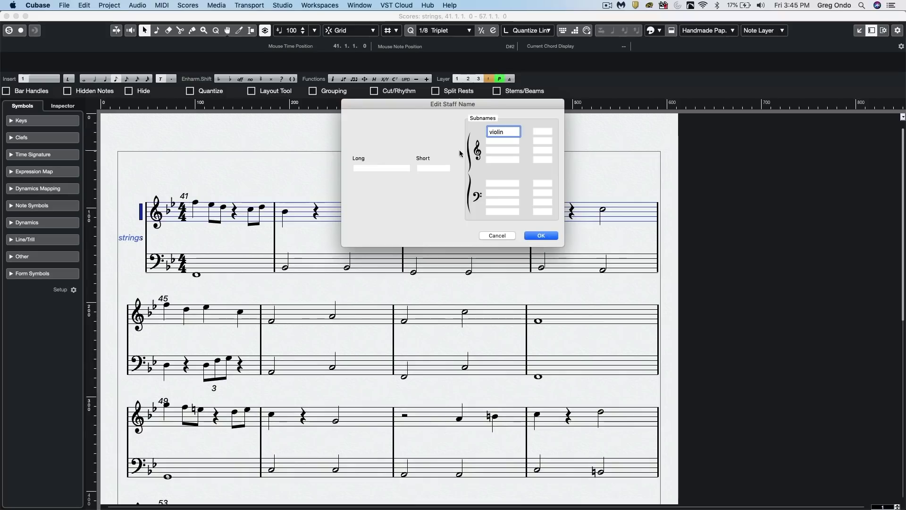
{"action": "left_click", "coordinate": [494, 180]}
{"action": "type", "text": "cello"}
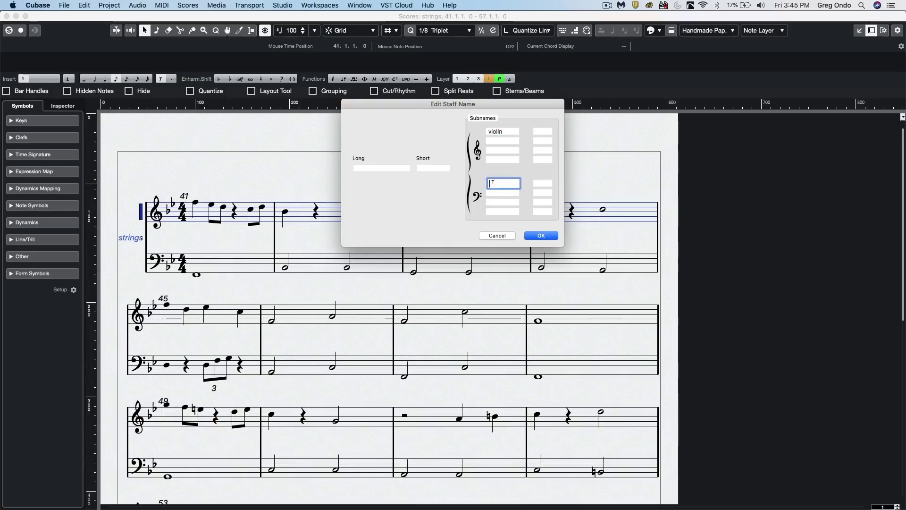
{"action": "key", "text": "Return"}
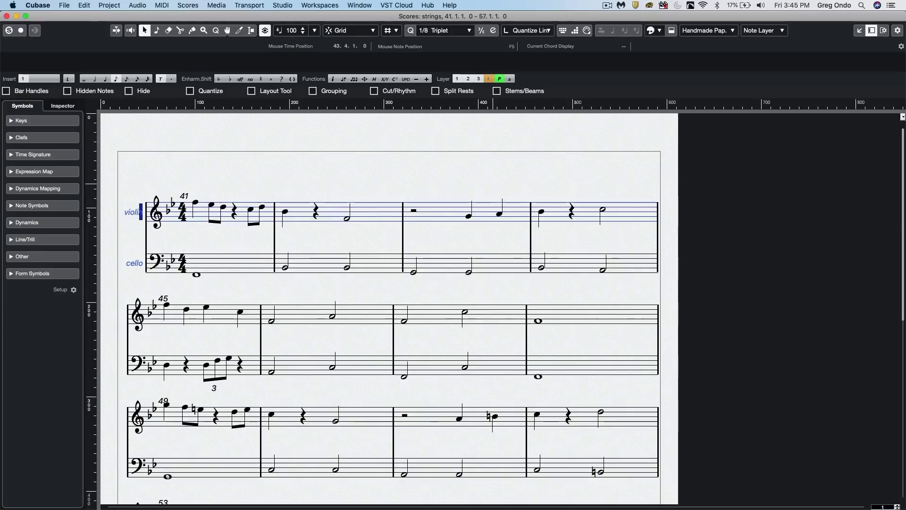
Add the short subnames 'vln' and 'clo' for the violin and cello staves
{"action": "double_click", "coordinate": [132, 212]}
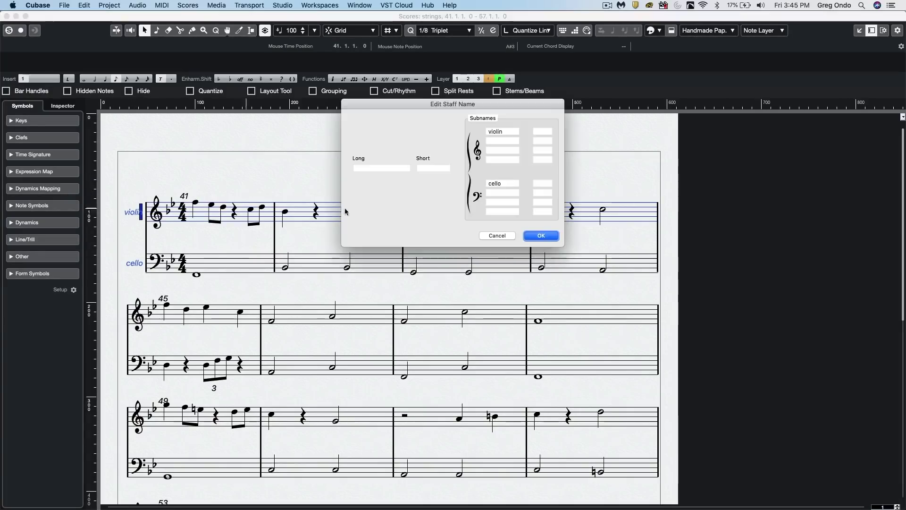
{"action": "left_click", "coordinate": [537, 133]}
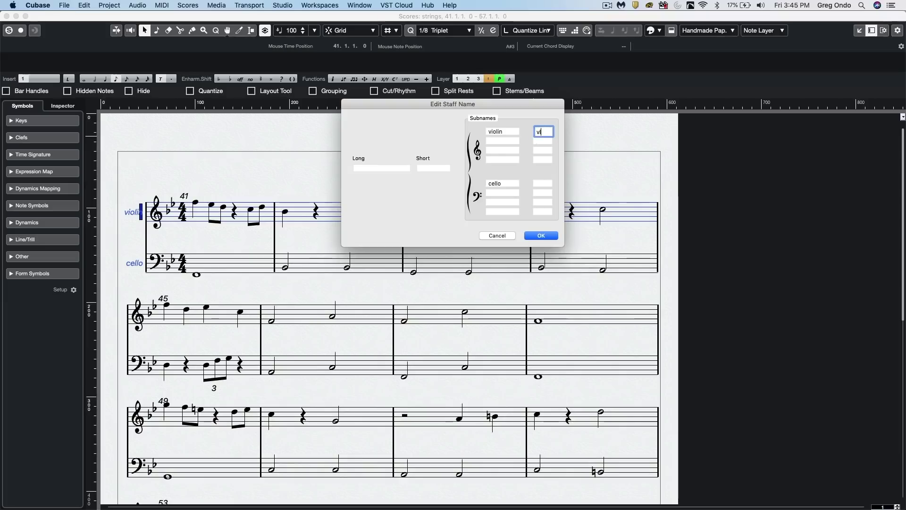
{"action": "type", "text": "vln"}
{"action": "left_click", "coordinate": [550, 183]}
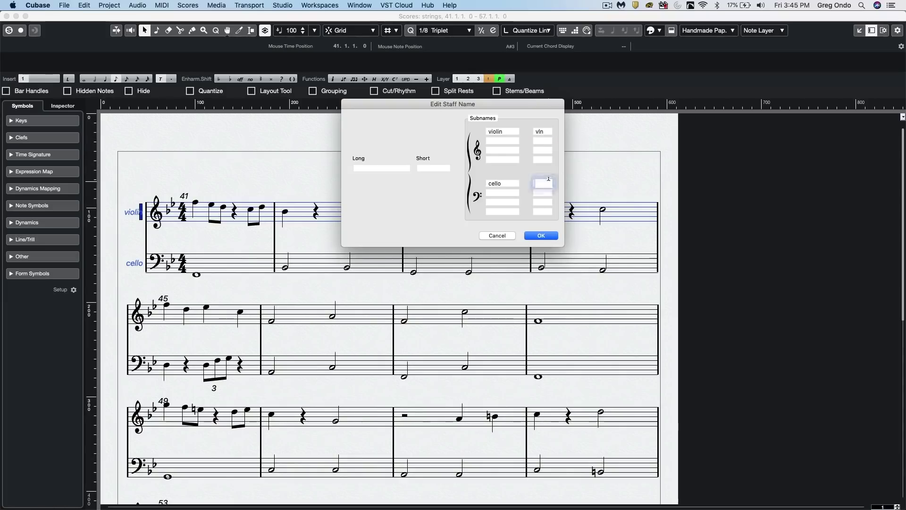
{"action": "type", "text": "clo"}
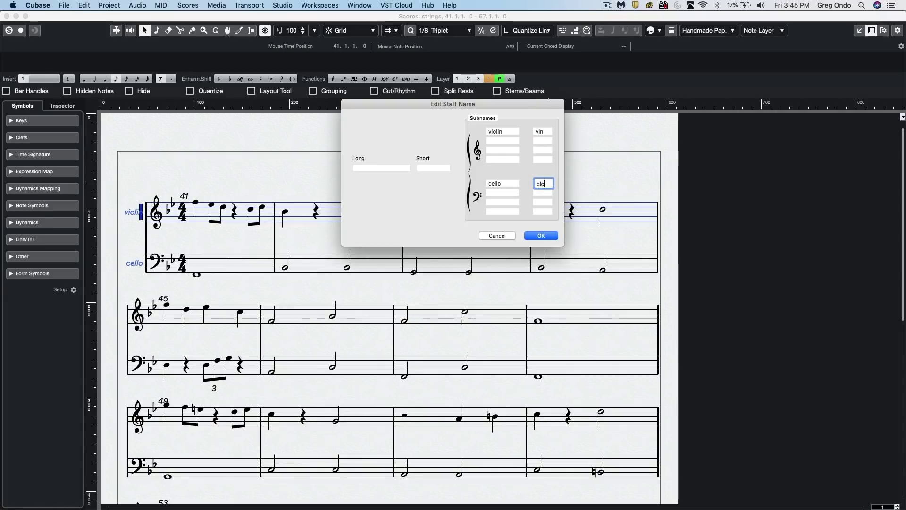
{"action": "left_click", "coordinate": [541, 236]}
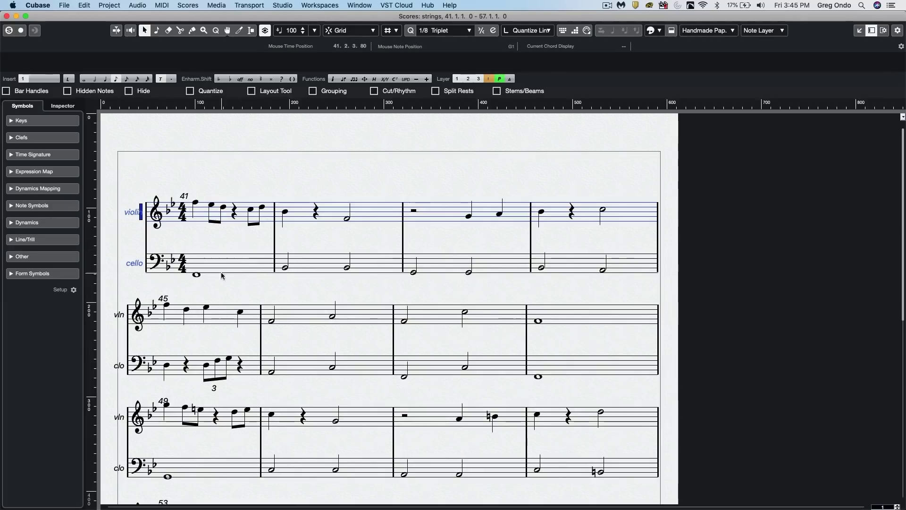
{"action": "left_click", "coordinate": [240, 309]}
Change the pitch of the last violin note in bar 45 by dragging it
{"action": "left_click", "coordinate": [396, 31]}
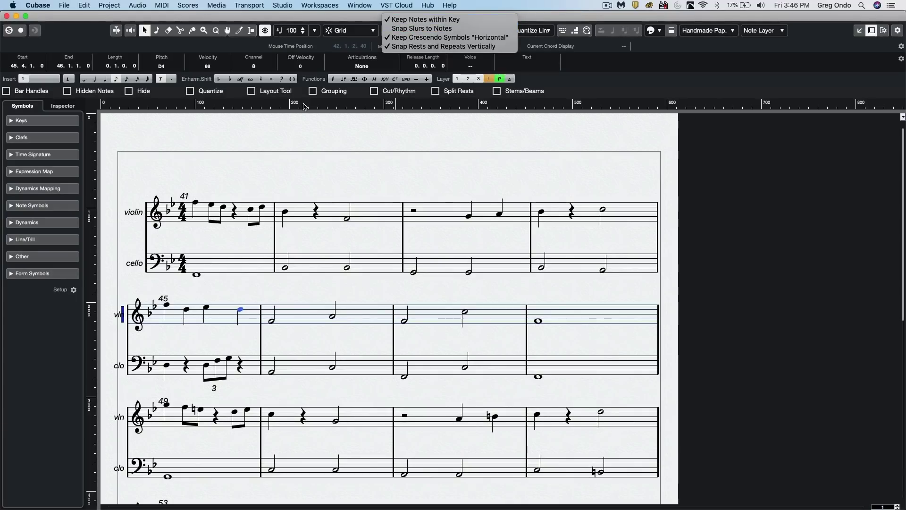
{"action": "left_click", "coordinate": [179, 338]}
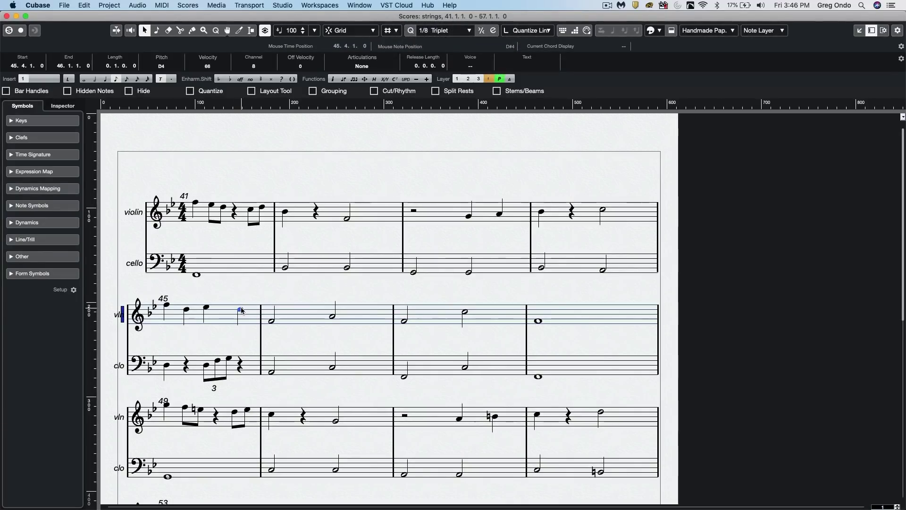
{"action": "left_click", "coordinate": [241, 311]}
{"action": "mouse_move", "coordinate": [241, 313]}
{"action": "left_mouse_down"}
{"action": "mouse_move", "coordinate": [240, 327]}
{"action": "mouse_move", "coordinate": [240, 314]}
{"action": "left_mouse_up"}
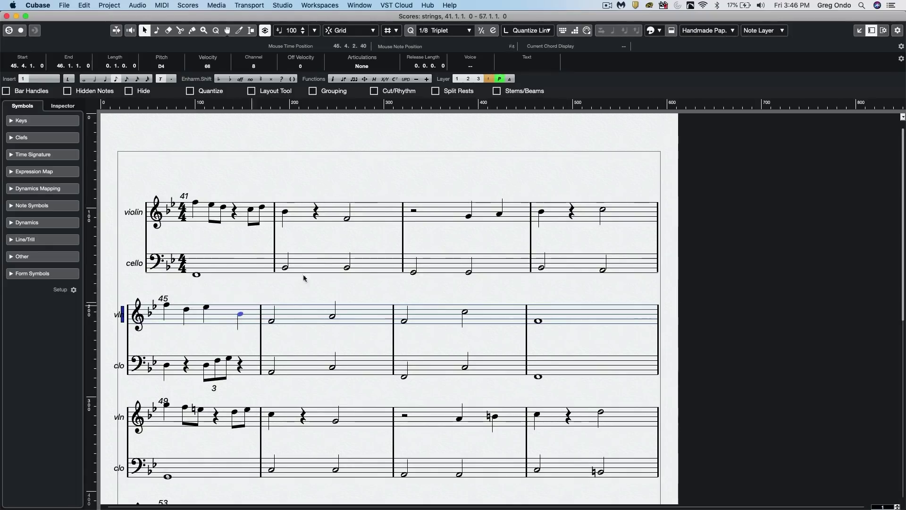
Enable Snap Slurs to Notes and pick the slur symbol from the Dynamics symbols
{"action": "left_click", "coordinate": [399, 32]}
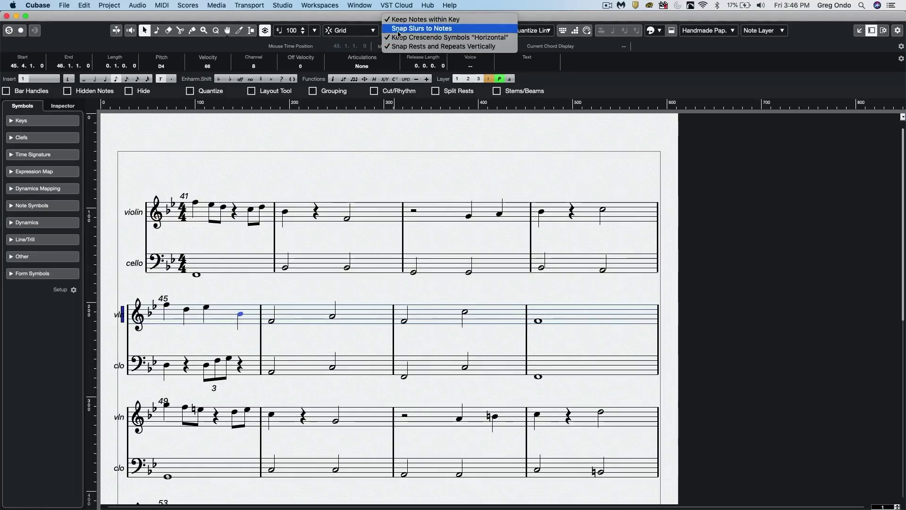
{"action": "left_click", "coordinate": [420, 28]}
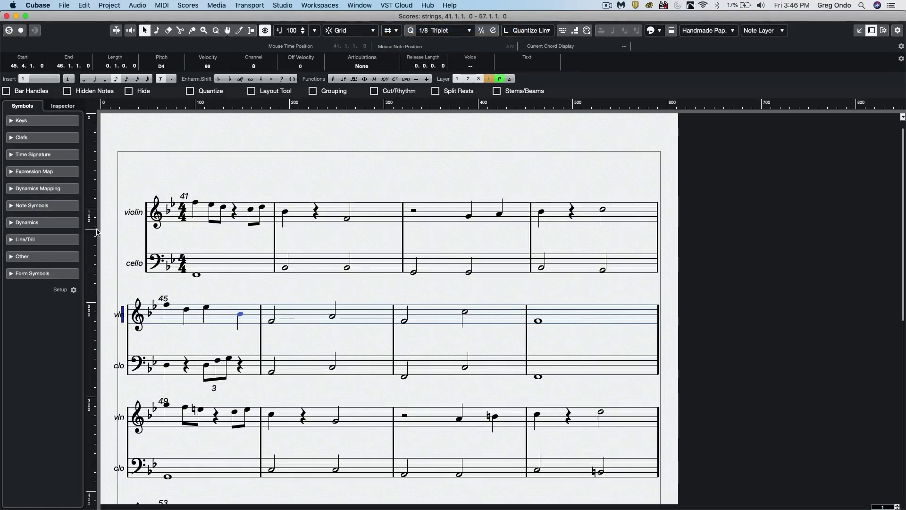
{"action": "left_click", "coordinate": [28, 223]}
{"action": "left_click", "coordinate": [17, 240]}
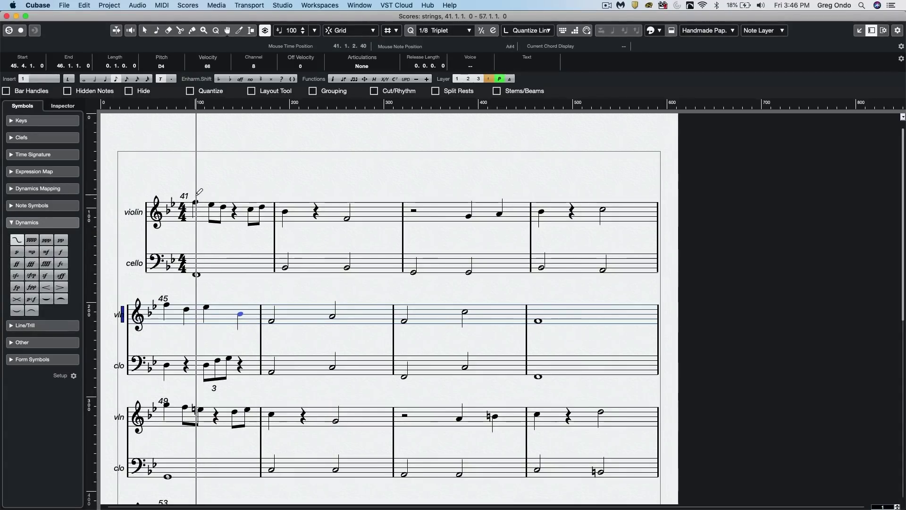
Draw a slur above bar 41's first violin notes and adjust its start and end points
{"action": "mouse_move", "coordinate": [196, 194]}
{"action": "left_mouse_down"}
{"action": "mouse_move", "coordinate": [226, 200]}
{"action": "mouse_move", "coordinate": [207, 186]}
{"action": "left_mouse_up"}
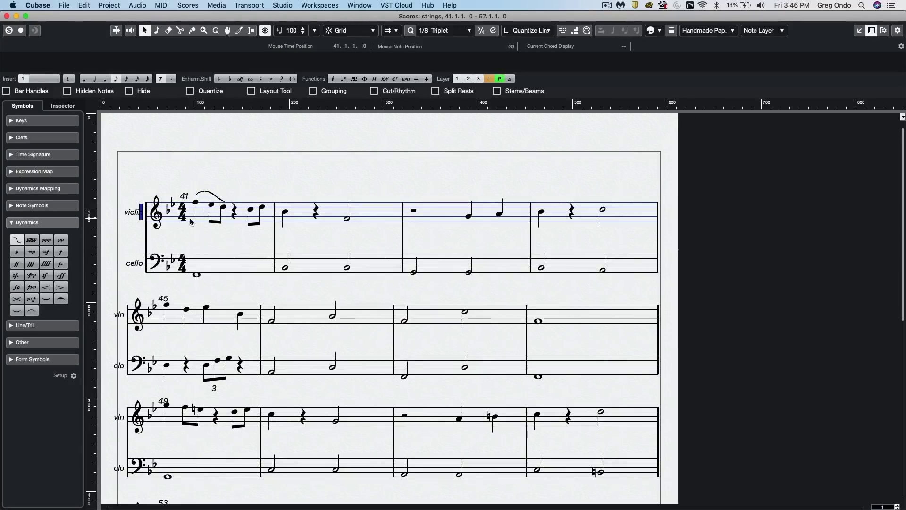
{"action": "scroll", "coordinate": [180, 215], "scroll_direction": "up", "scroll_amount": 3}
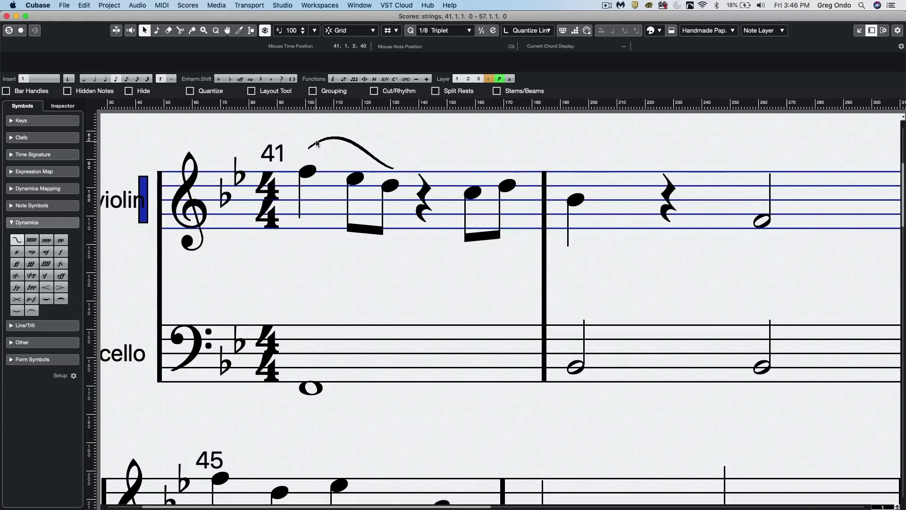
{"action": "left_click", "coordinate": [314, 146]}
{"action": "left_click_drag", "start_coordinate": [309, 148], "coordinate": [311, 154]}
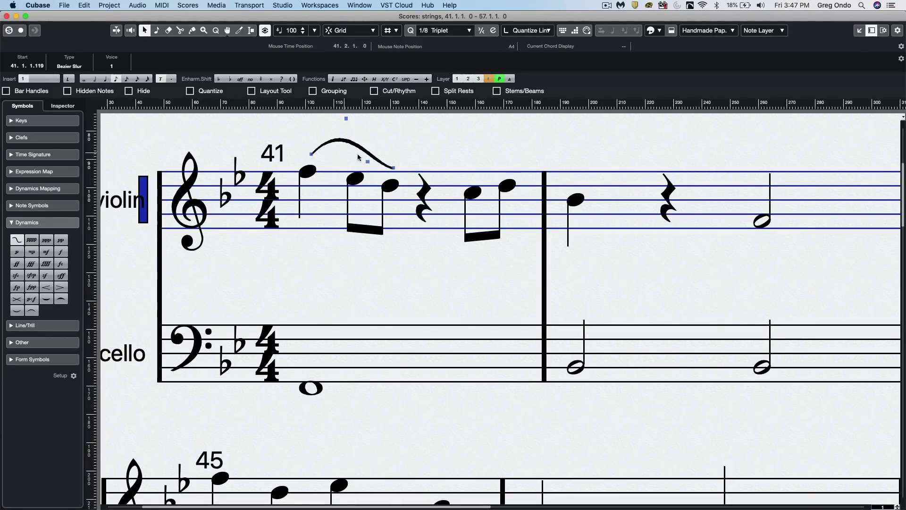
{"action": "left_click_drag", "start_coordinate": [392, 169], "coordinate": [396, 165]}
Draw a crescendo hairpin between the staves from bar 43 beat 3 into bar 44
{"action": "left_click", "coordinate": [460, 214]}
{"action": "key", "text": "g"}
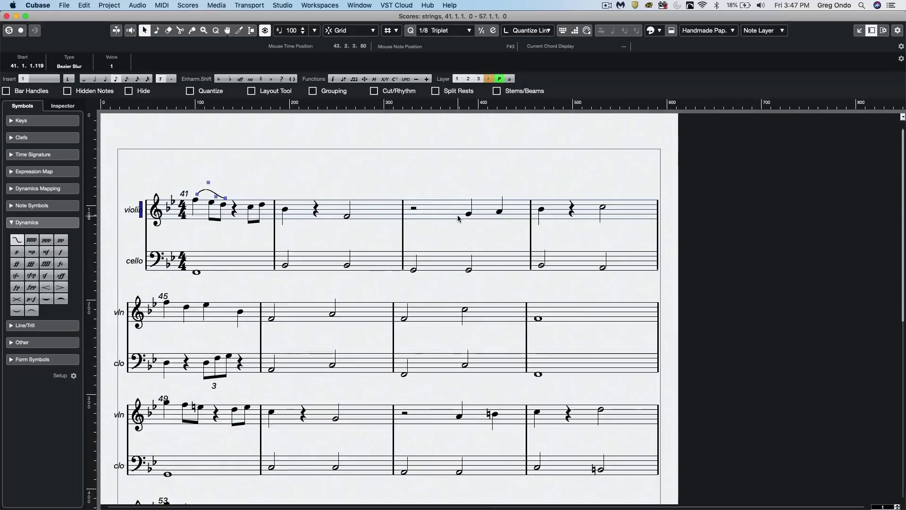
{"action": "left_click_drag", "start_coordinate": [468, 234], "coordinate": [544, 233]}
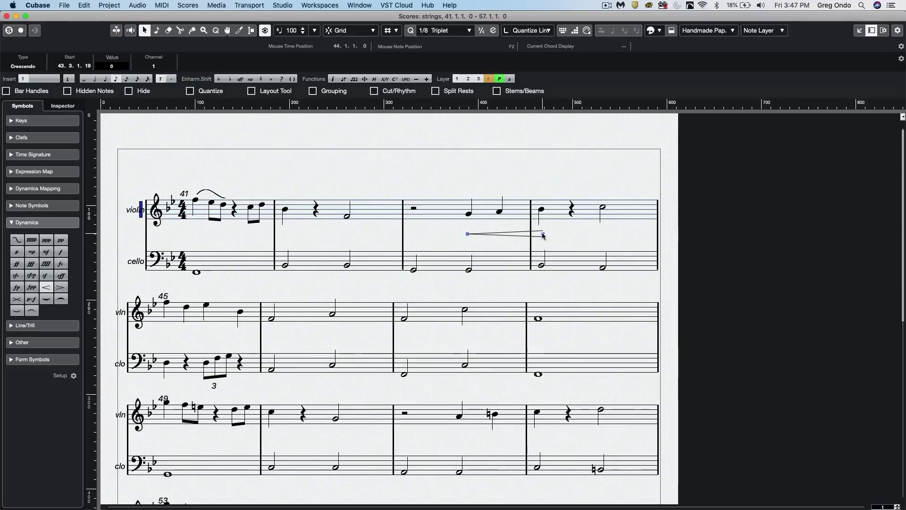
{"action": "left_click_drag", "start_coordinate": [541, 233], "coordinate": [543, 234]}
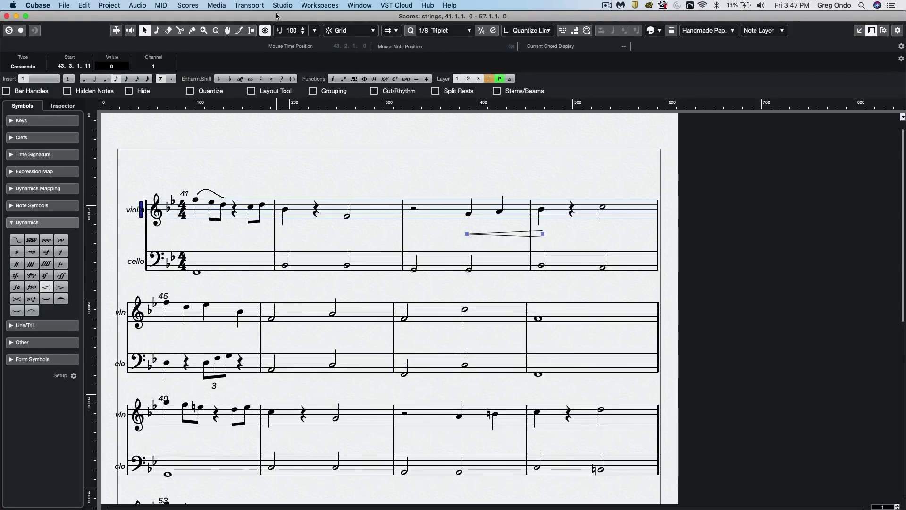
{"action": "left_click", "coordinate": [391, 30]}
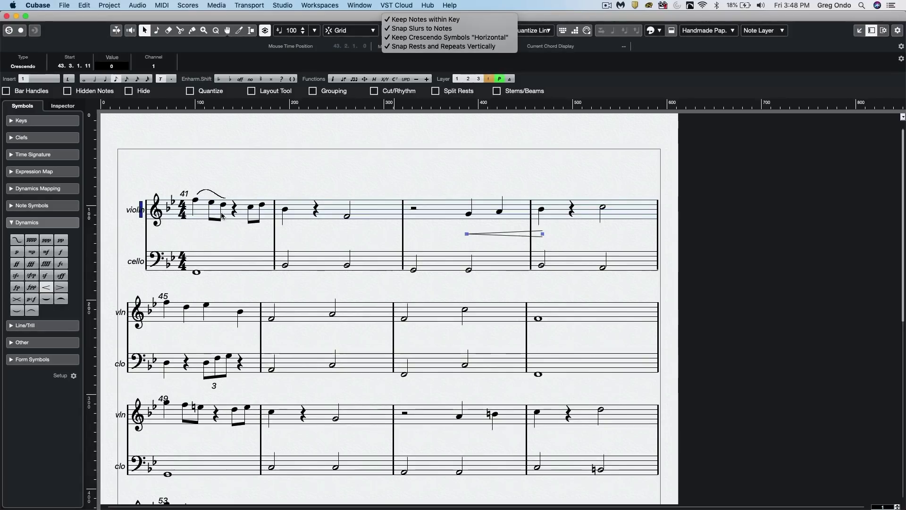
Close the snapping options unchanged and zoom in on bar 41's slur
{"action": "left_click", "coordinate": [195, 219]}
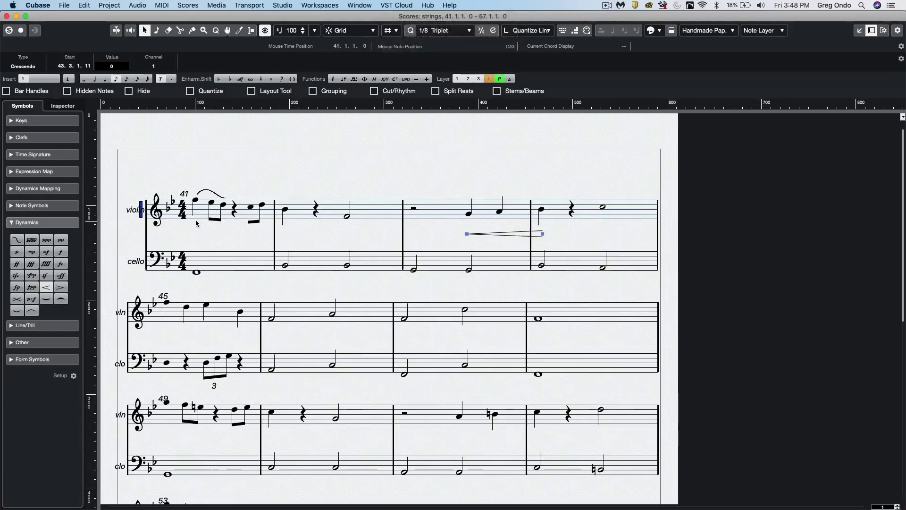
{"action": "scroll", "coordinate": [196, 217], "scroll_direction": "up", "scroll_amount": 3}
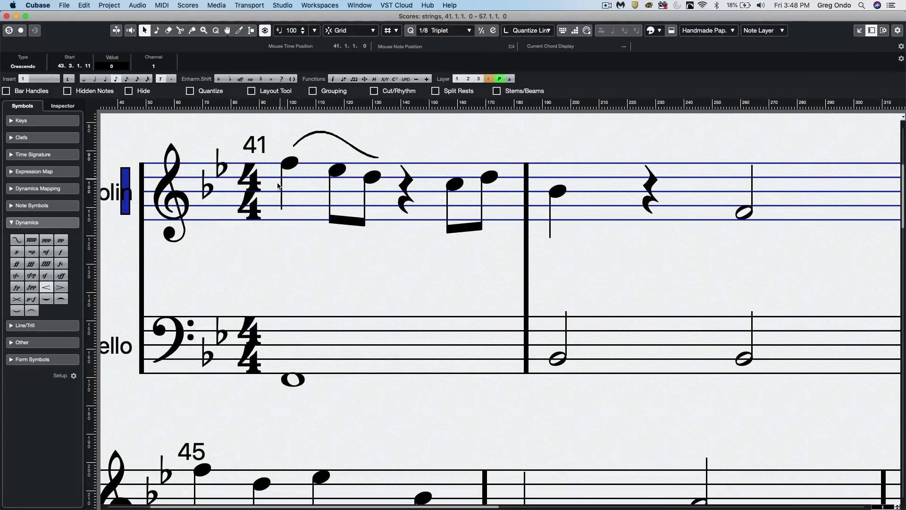